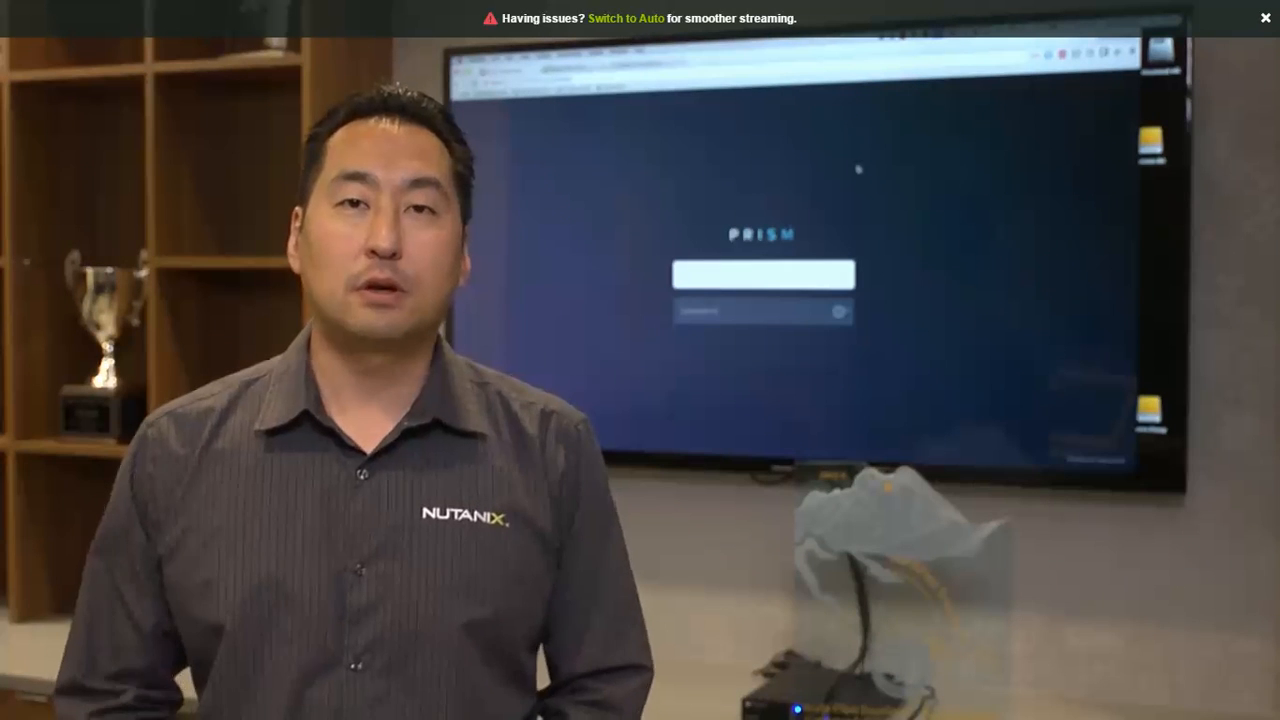
Enable Pulse for the cluster and continue to the console home page.
{"action": "mouse_move", "coordinate": [763, 457]}
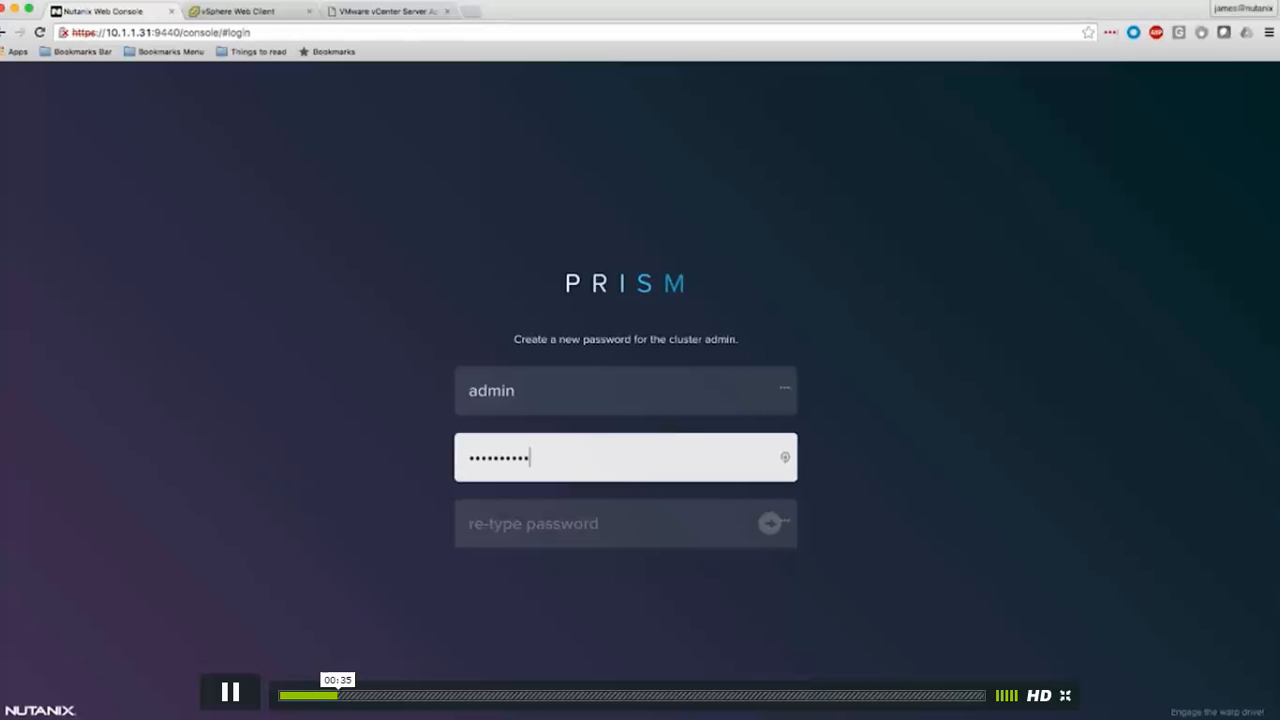
{"action": "mouse_move", "coordinate": [1039, 698]}
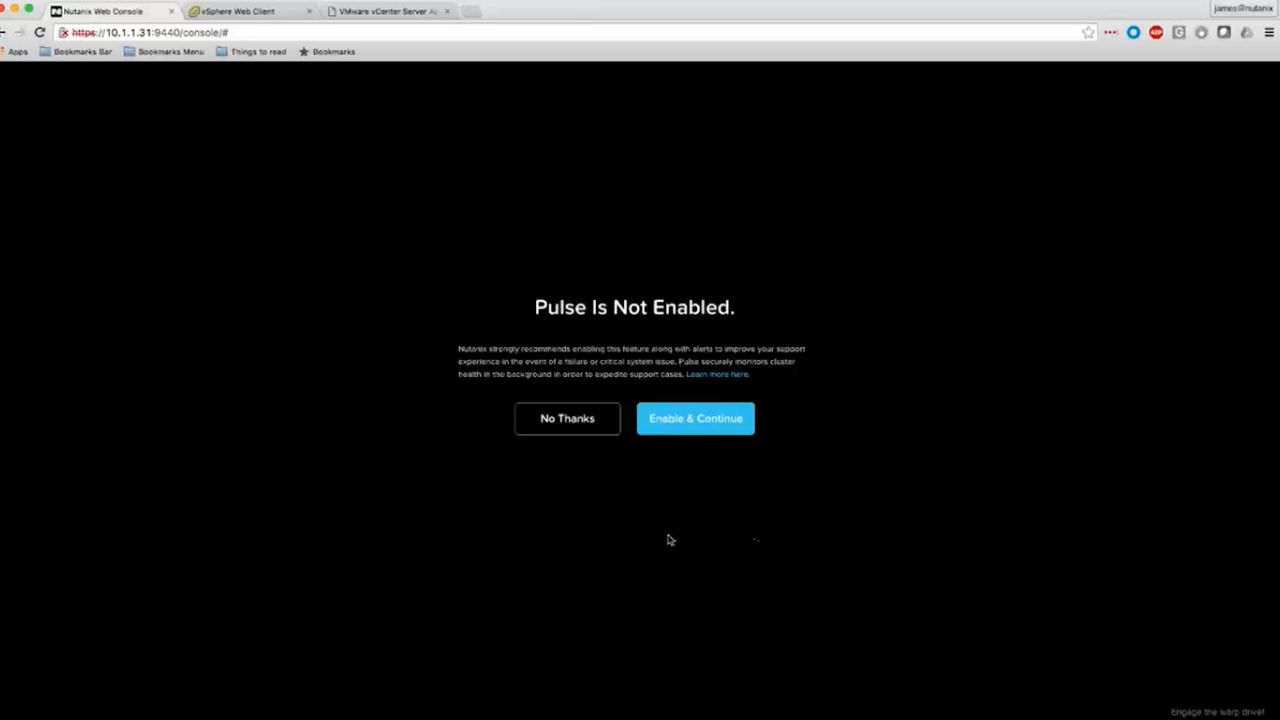
{"action": "left_click", "coordinate": [688, 416]}
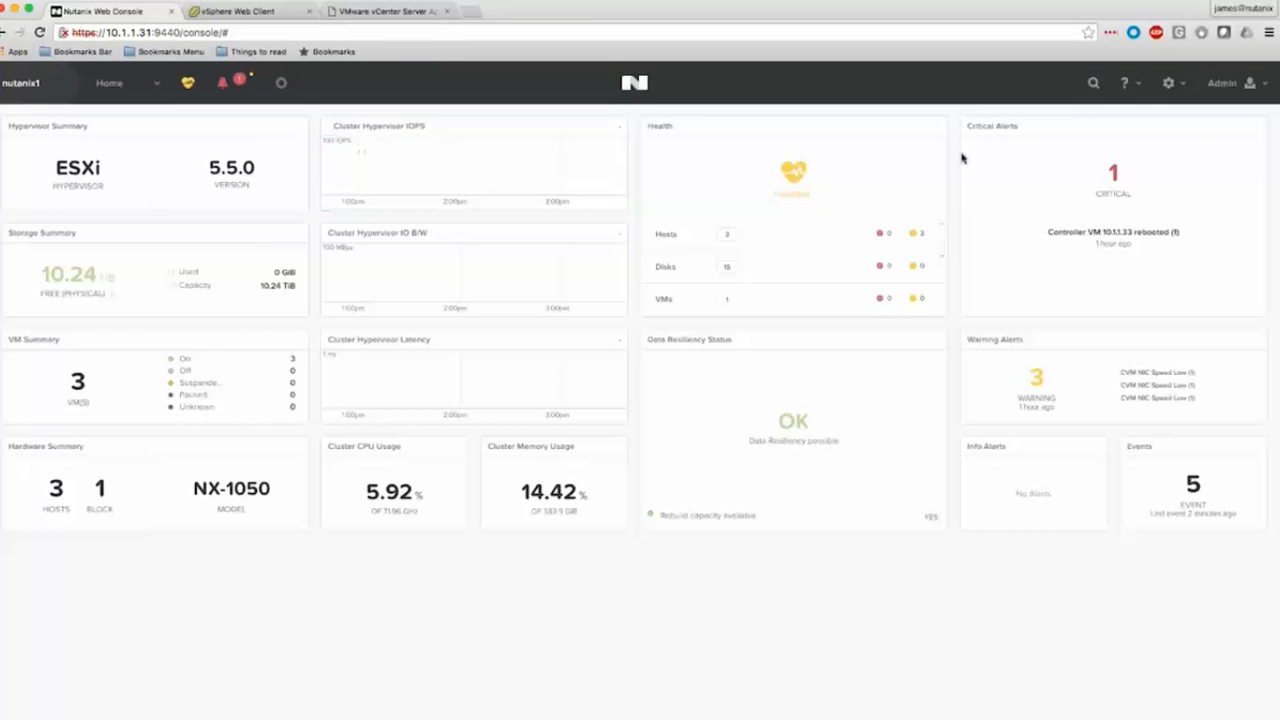
Open the Storage page in table view and display the storage pools.
{"action": "left_click", "coordinate": [1172, 88]}
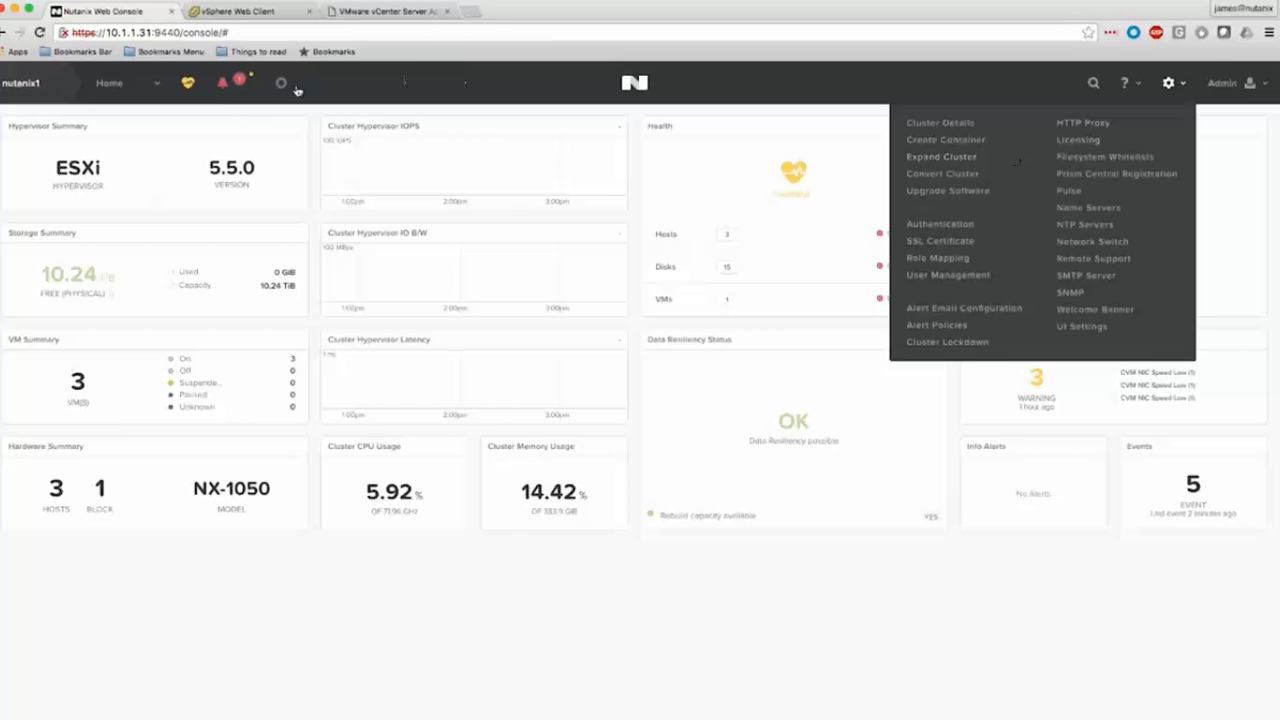
{"action": "left_click", "coordinate": [164, 85]}
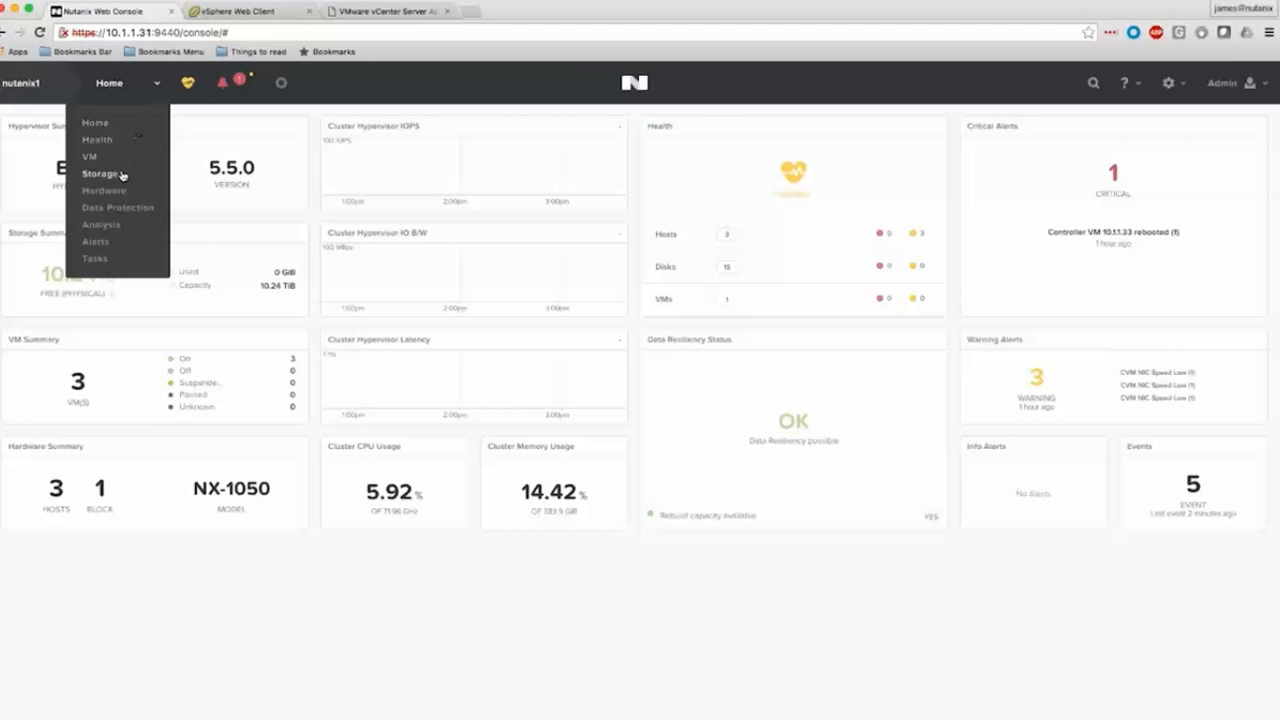
{"action": "left_click", "coordinate": [121, 176]}
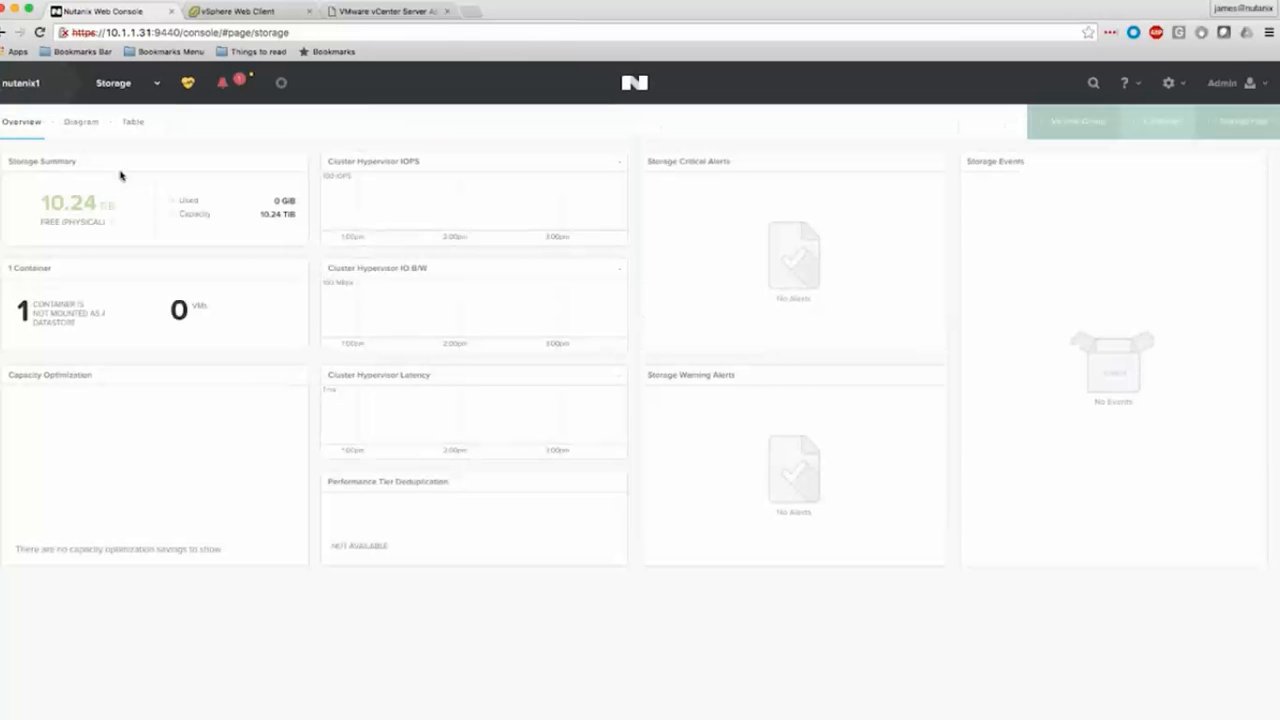
{"action": "left_click", "coordinate": [132, 124]}
{"action": "left_click", "coordinate": [166, 172]}
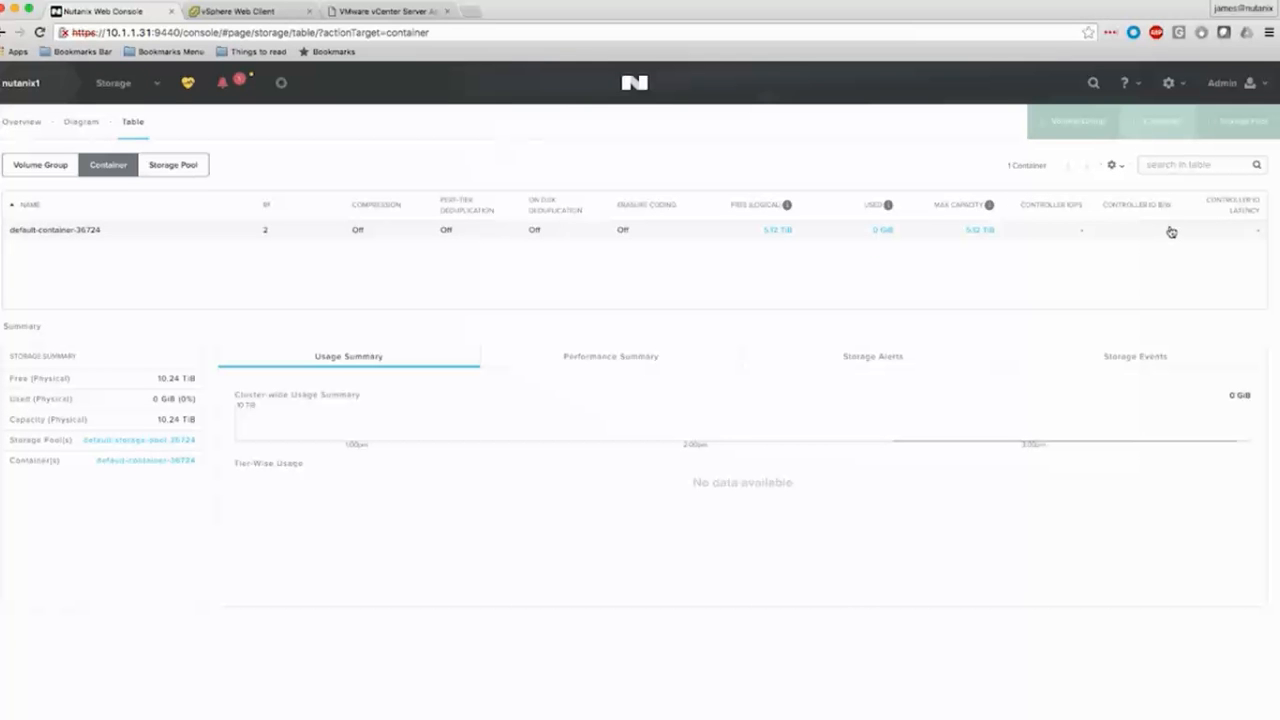
Delete the container default-container-36724 from the storage table and accept the removal of its configuration.
{"action": "left_click", "coordinate": [940, 235]}
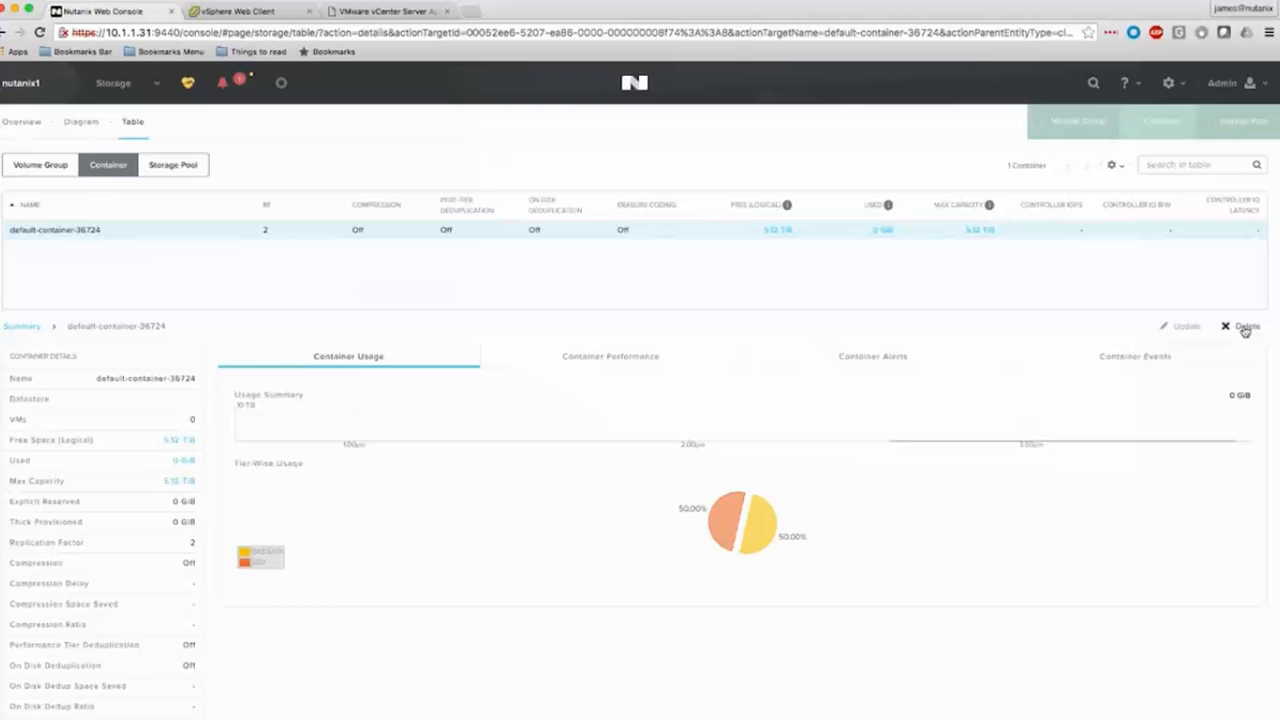
{"action": "left_click", "coordinate": [1245, 331]}
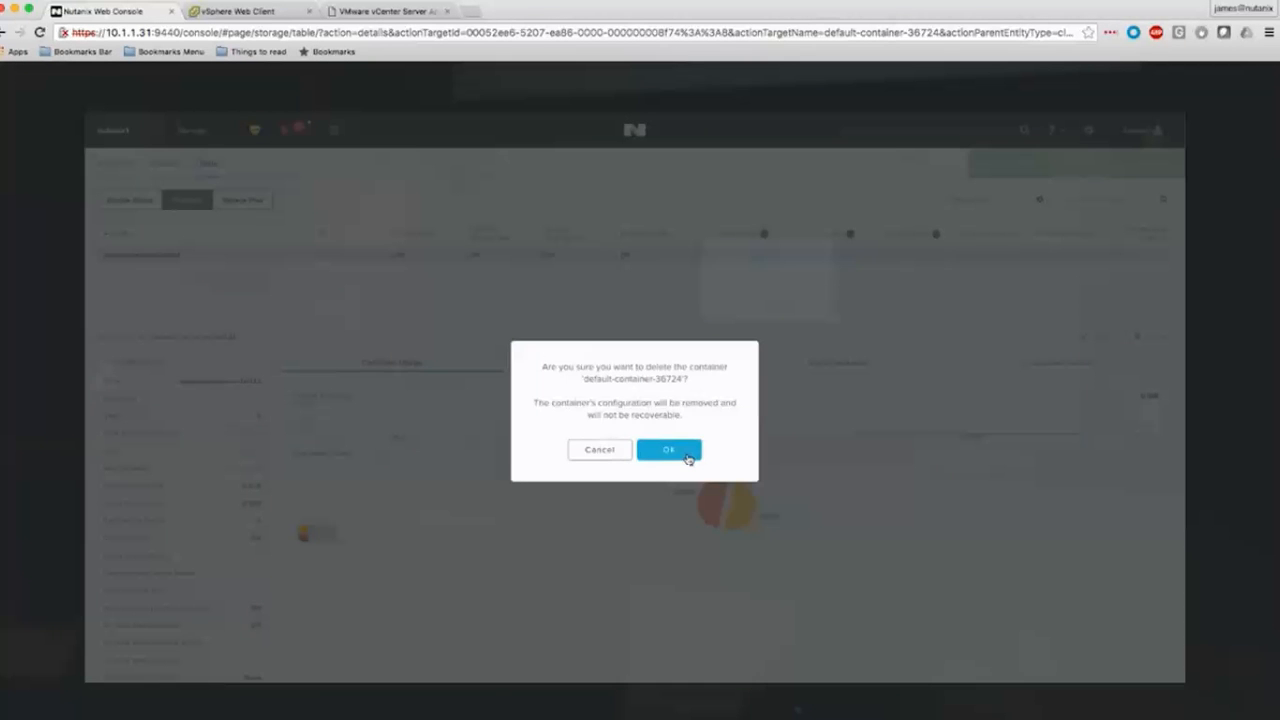
{"action": "left_click", "coordinate": [688, 455]}
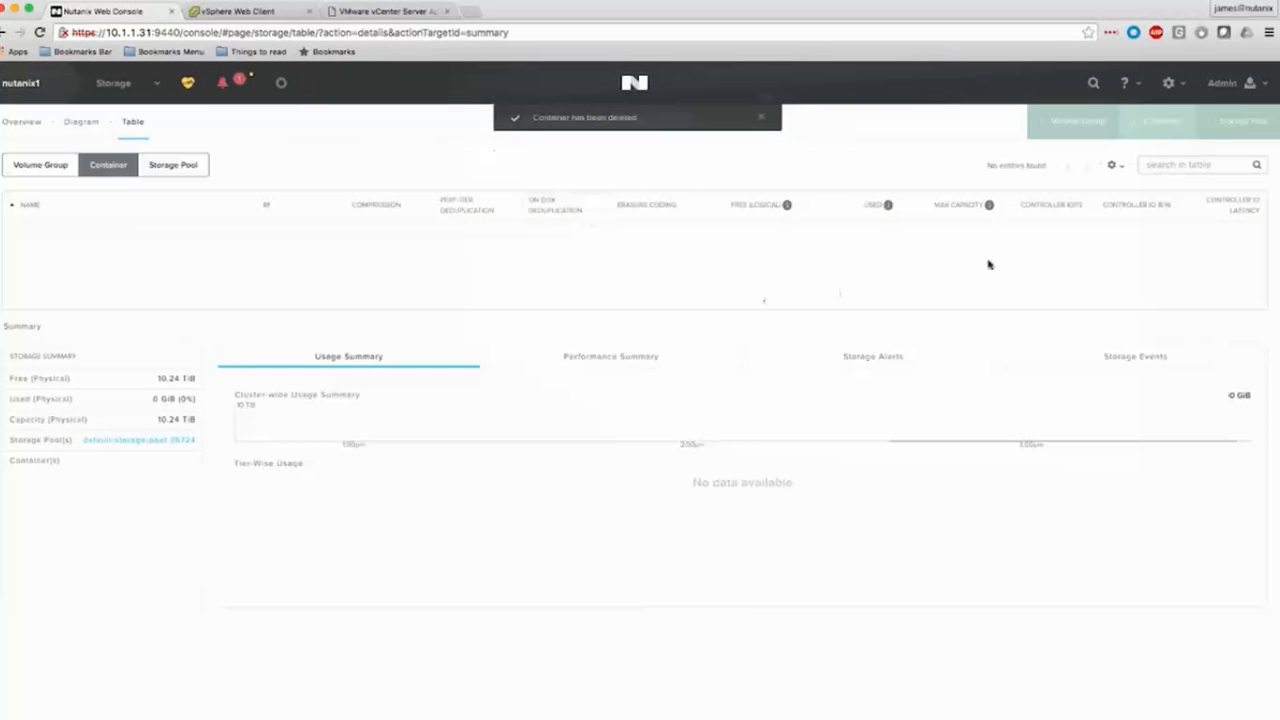
Start a new container named "container" in the default storage pool and expand its advanced settings.
{"action": "left_click", "coordinate": [1147, 130]}
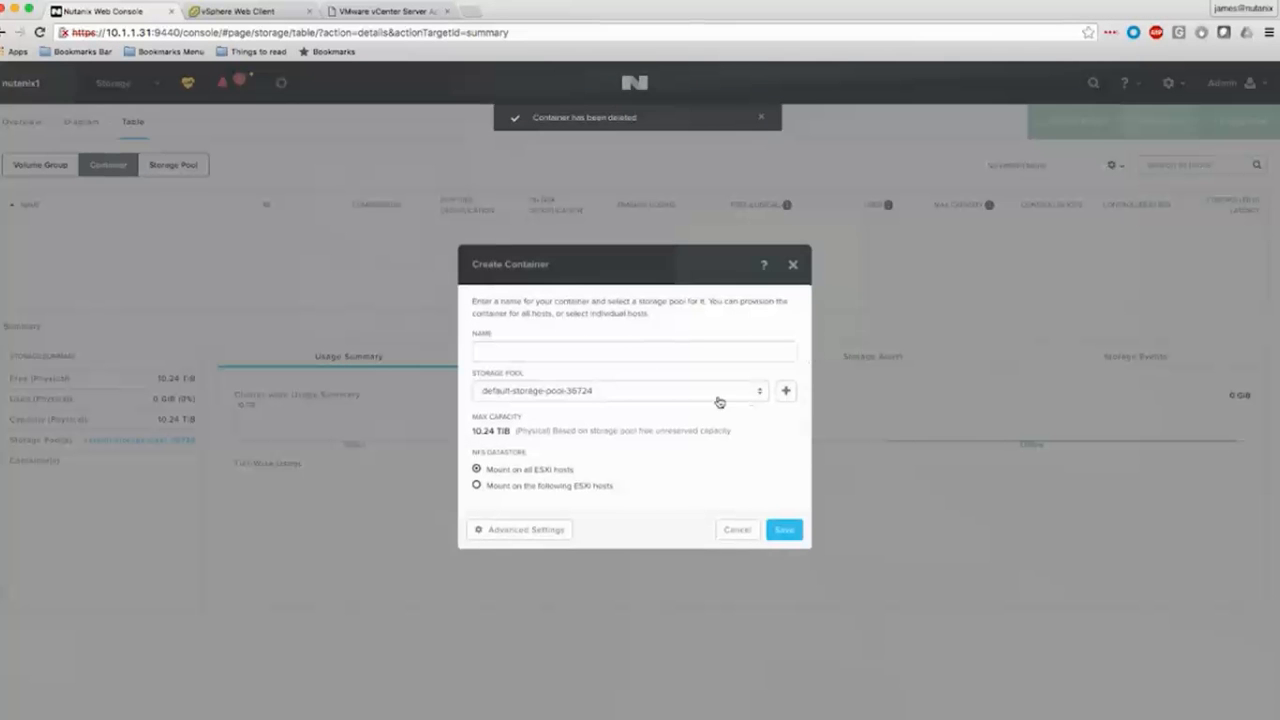
{"action": "left_click", "coordinate": [623, 352]}
{"action": "type", "text": "container"}
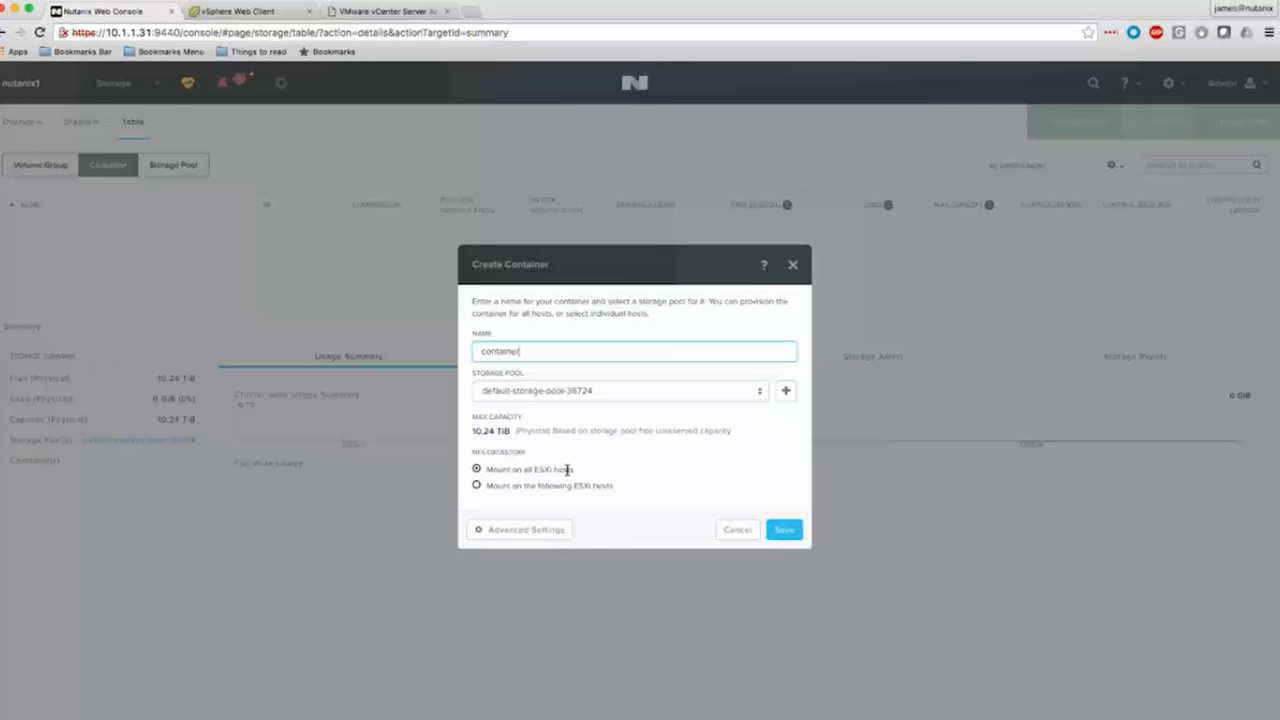
{"action": "left_click", "coordinate": [551, 529]}
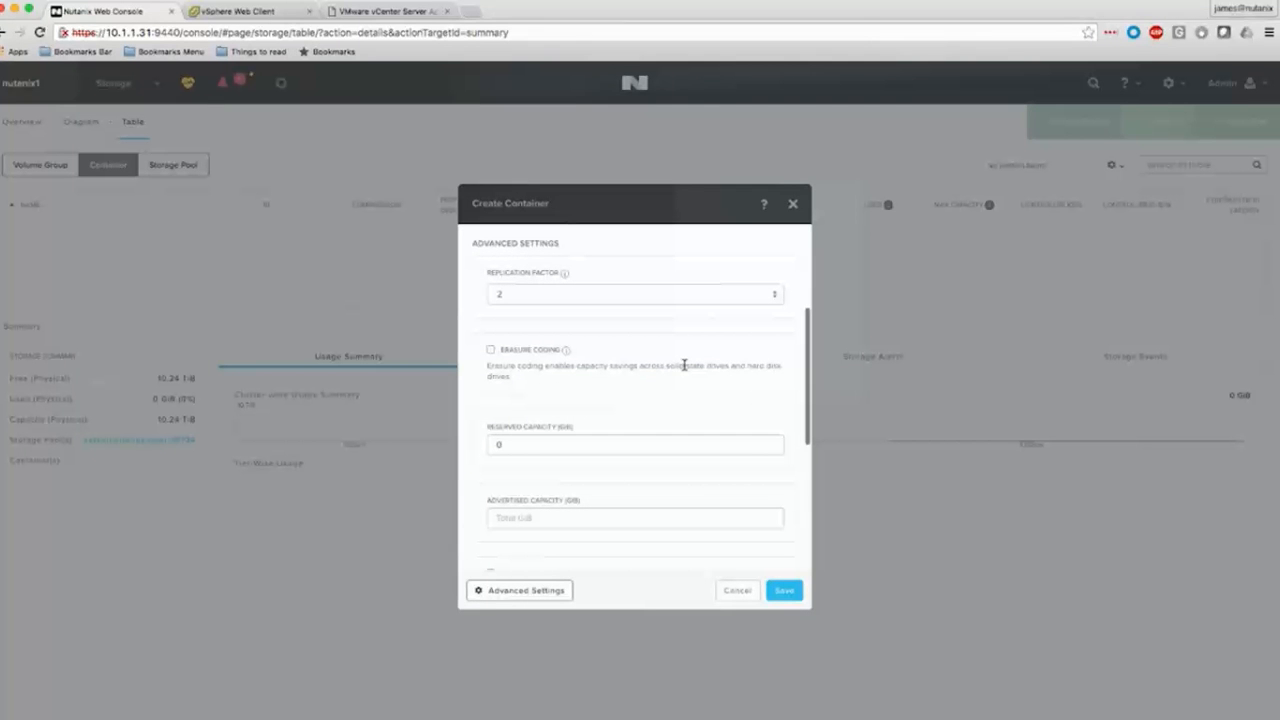
{"action": "left_click", "coordinate": [736, 302]}
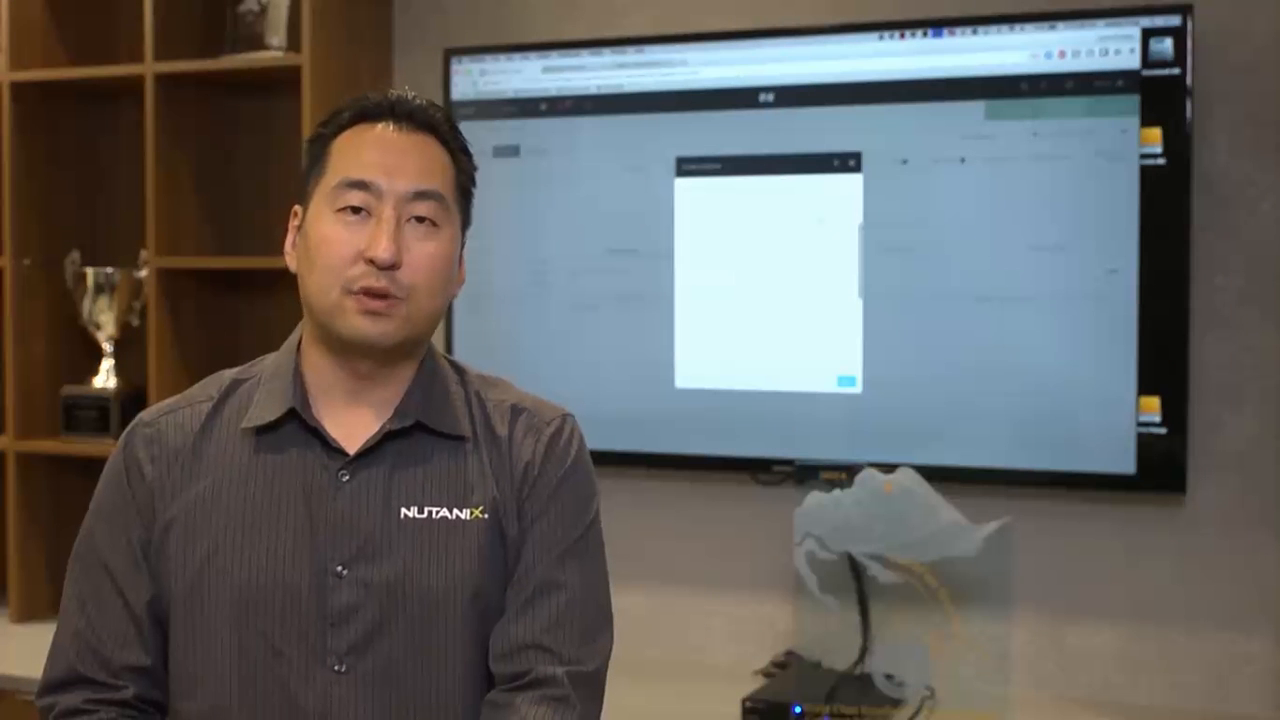
Try enabling erasure coding for the new container and turn it off again.
{"action": "mouse_move", "coordinate": [518, 695]}
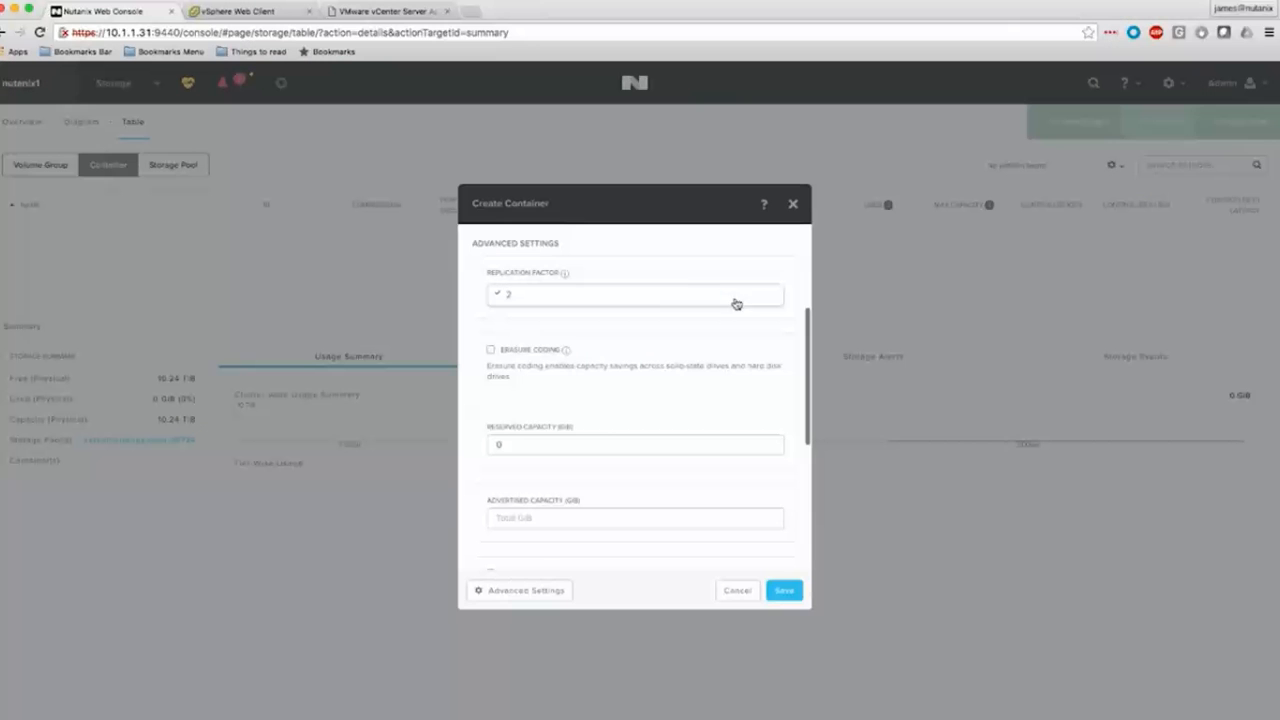
{"action": "left_click", "coordinate": [565, 327]}
{"action": "left_click", "coordinate": [491, 351]}
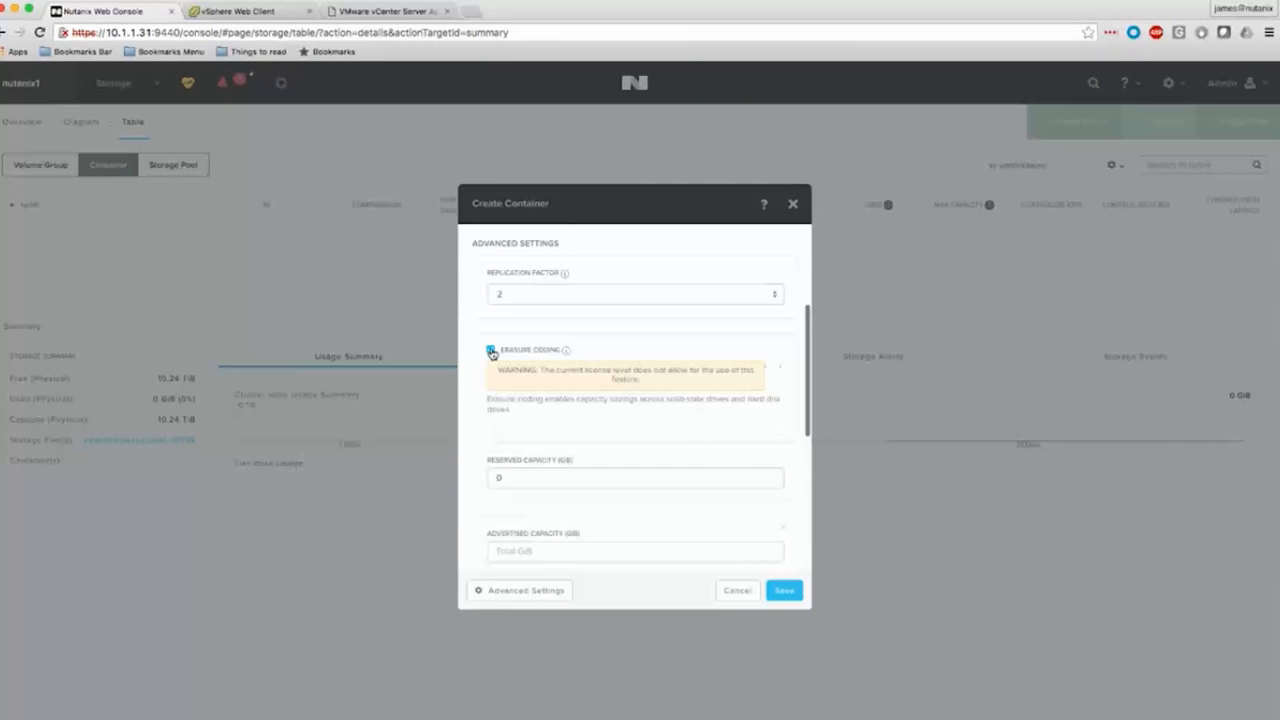
{"action": "left_click", "coordinate": [491, 352]}
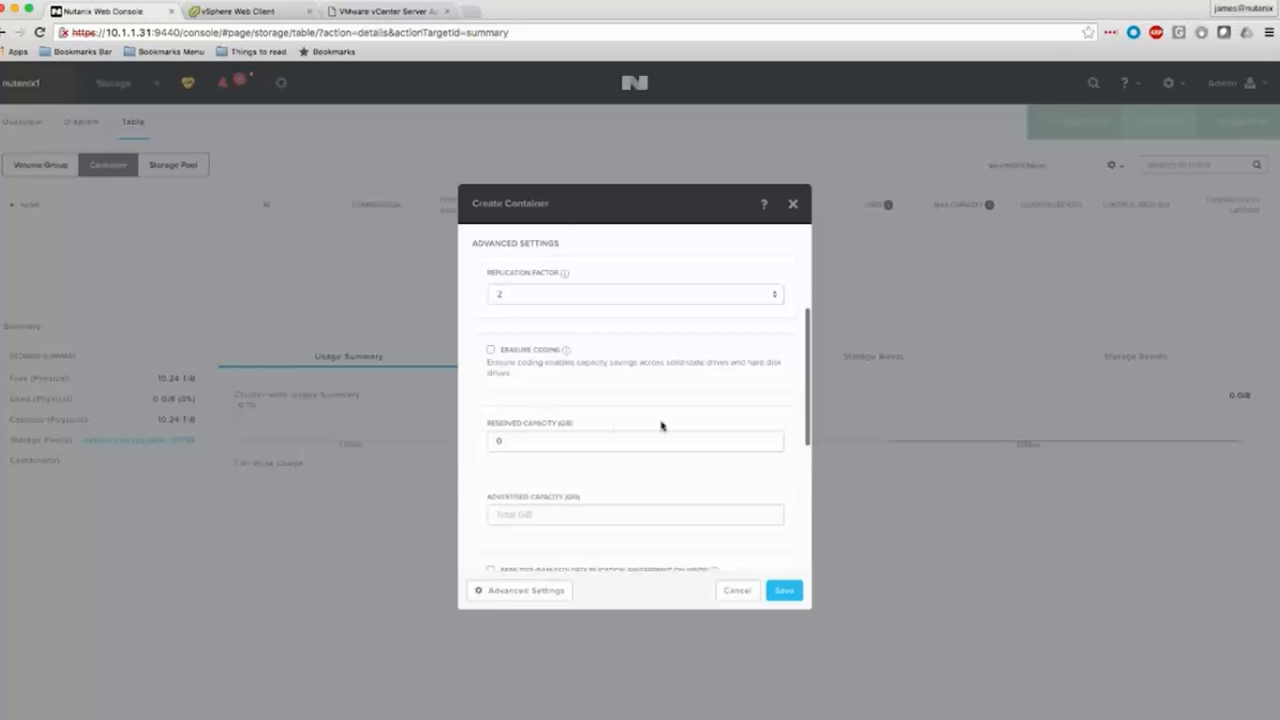
Examine the reserved capacity and advertised capacity settings of the new container.
{"action": "scroll", "coordinate": [660, 423], "scroll_direction": "down", "scroll_amount": 1}
{"action": "left_click", "coordinate": [630, 407]}
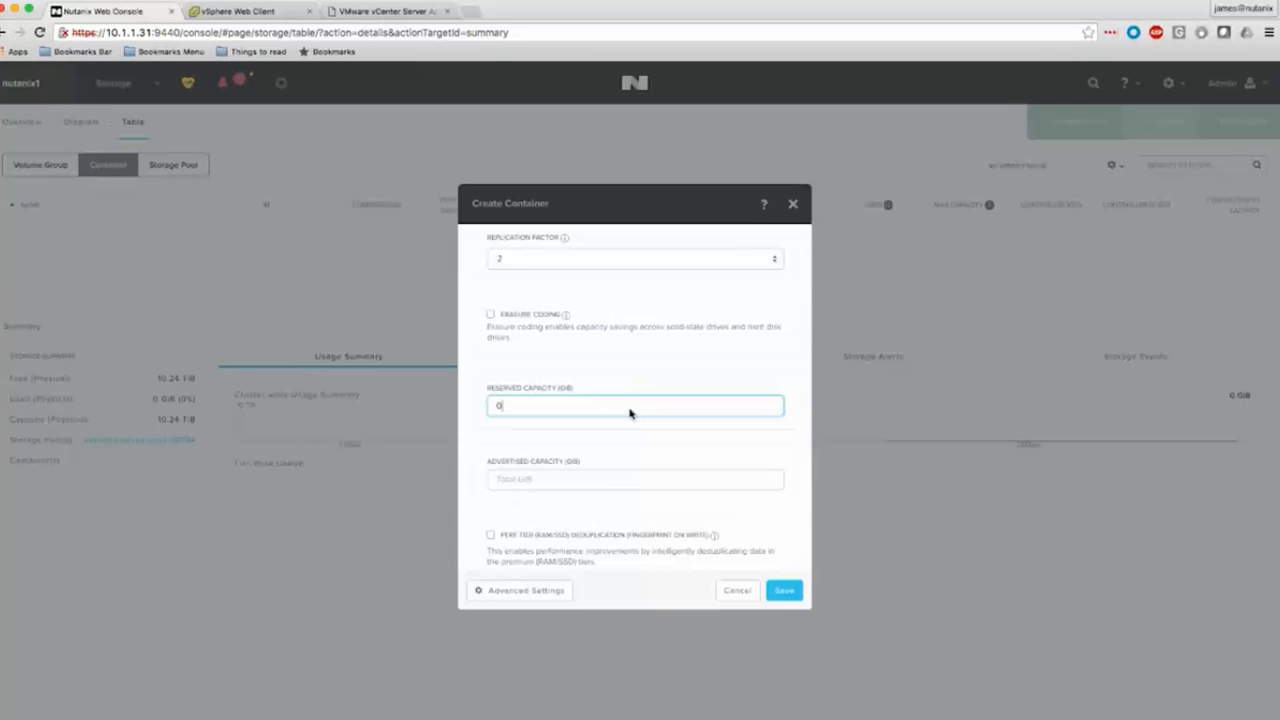
{"action": "left_click", "coordinate": [604, 478]}
{"action": "scroll", "coordinate": [729, 473], "scroll_direction": "down", "scroll_amount": 4}
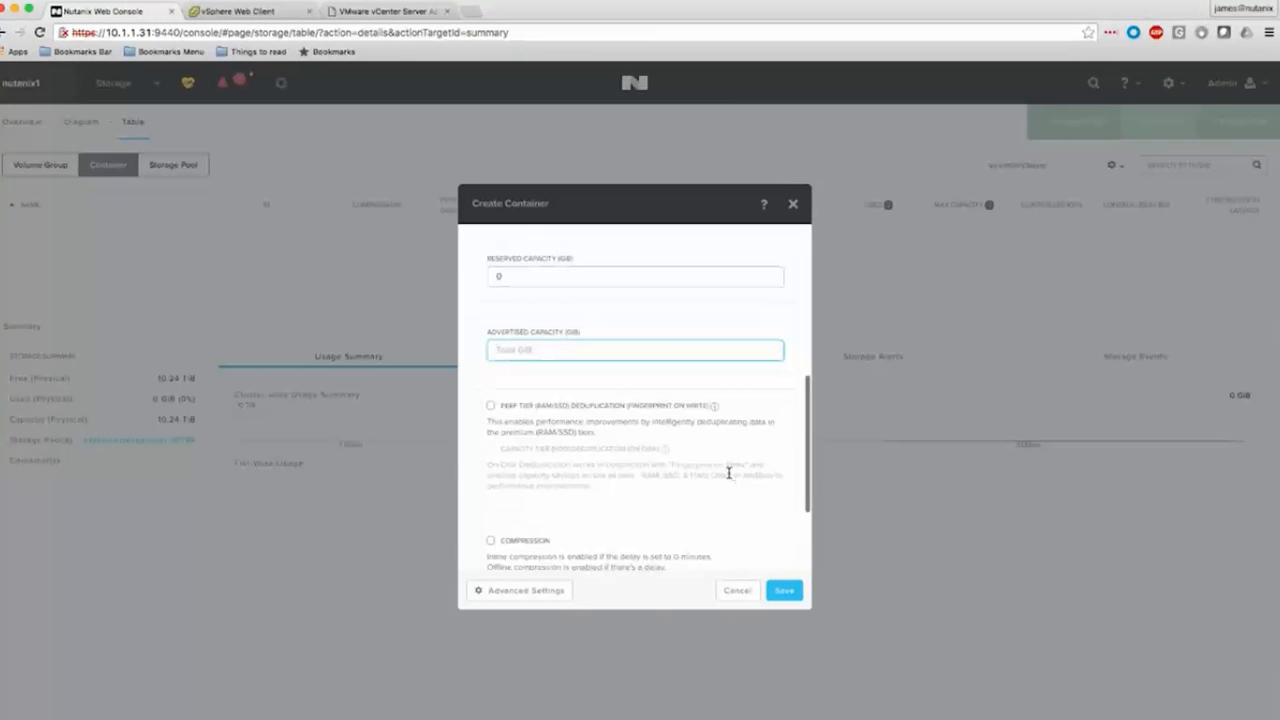
{"action": "left_click", "coordinate": [641, 281]}
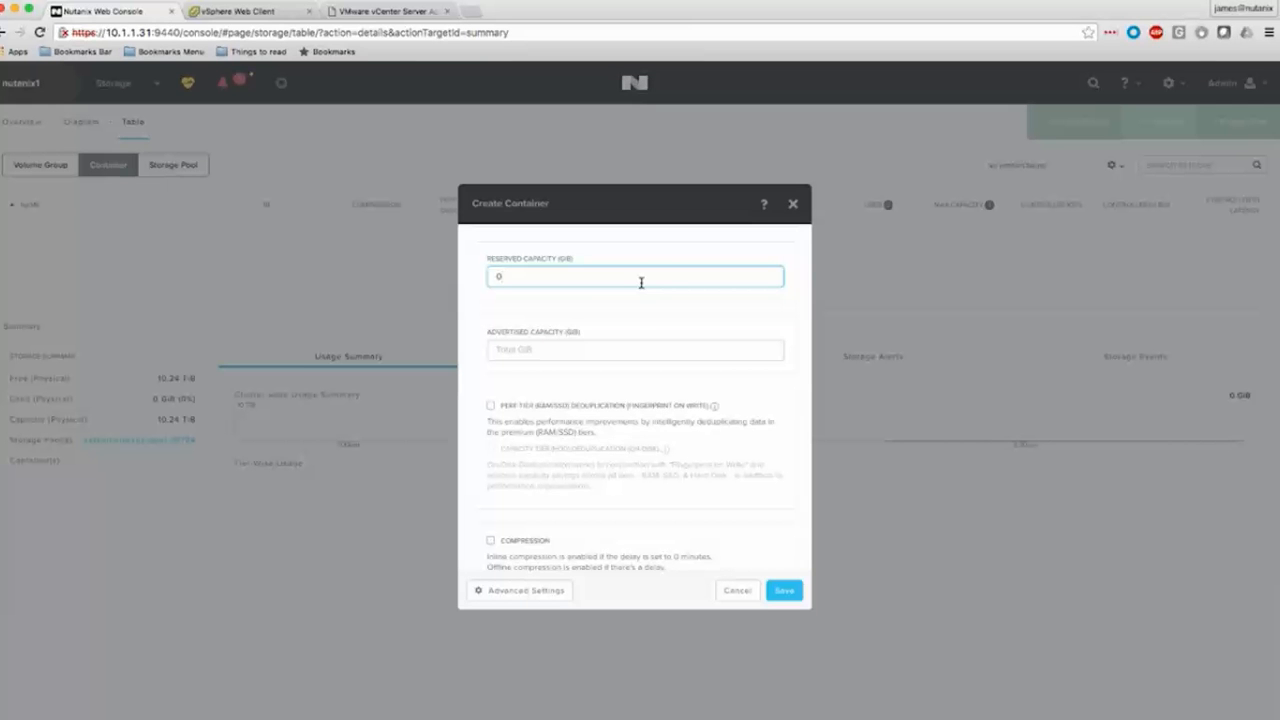
{"action": "left_click", "coordinate": [620, 346]}
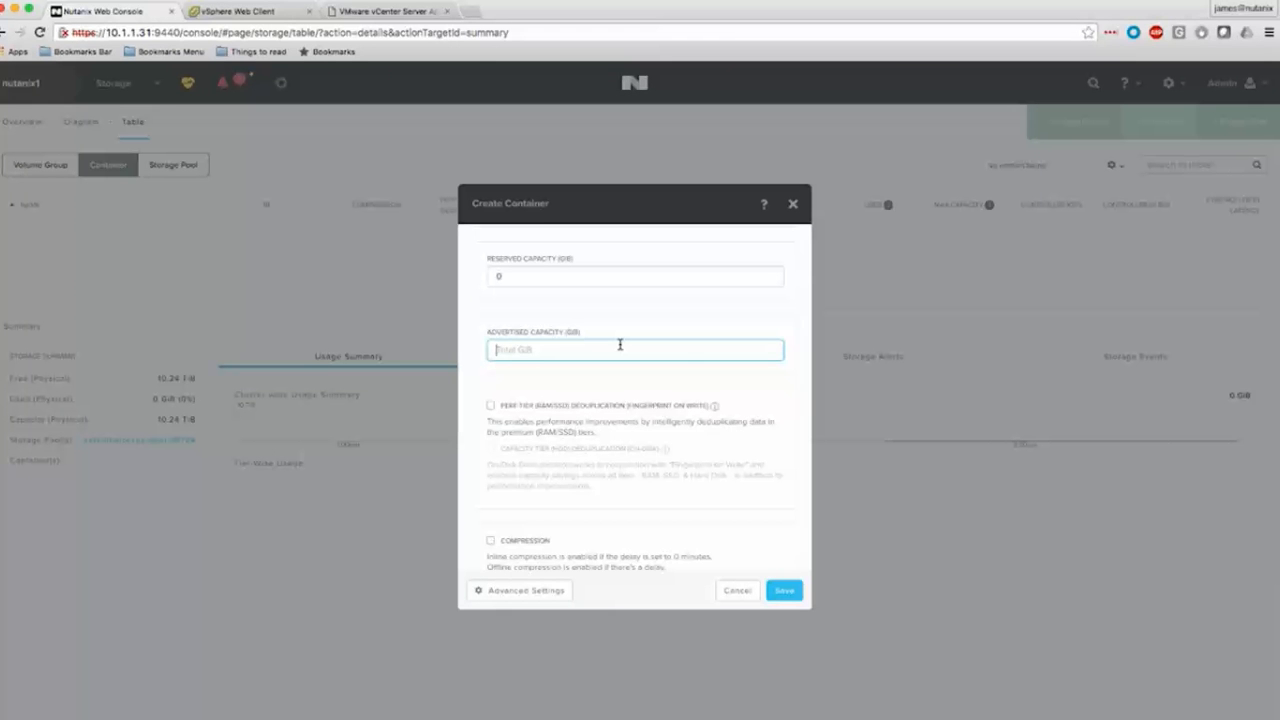
Try performance tier and capacity tier deduplication for the new container, and clear both options again.
{"action": "scroll", "coordinate": [695, 420], "scroll_direction": "down", "scroll_amount": 2}
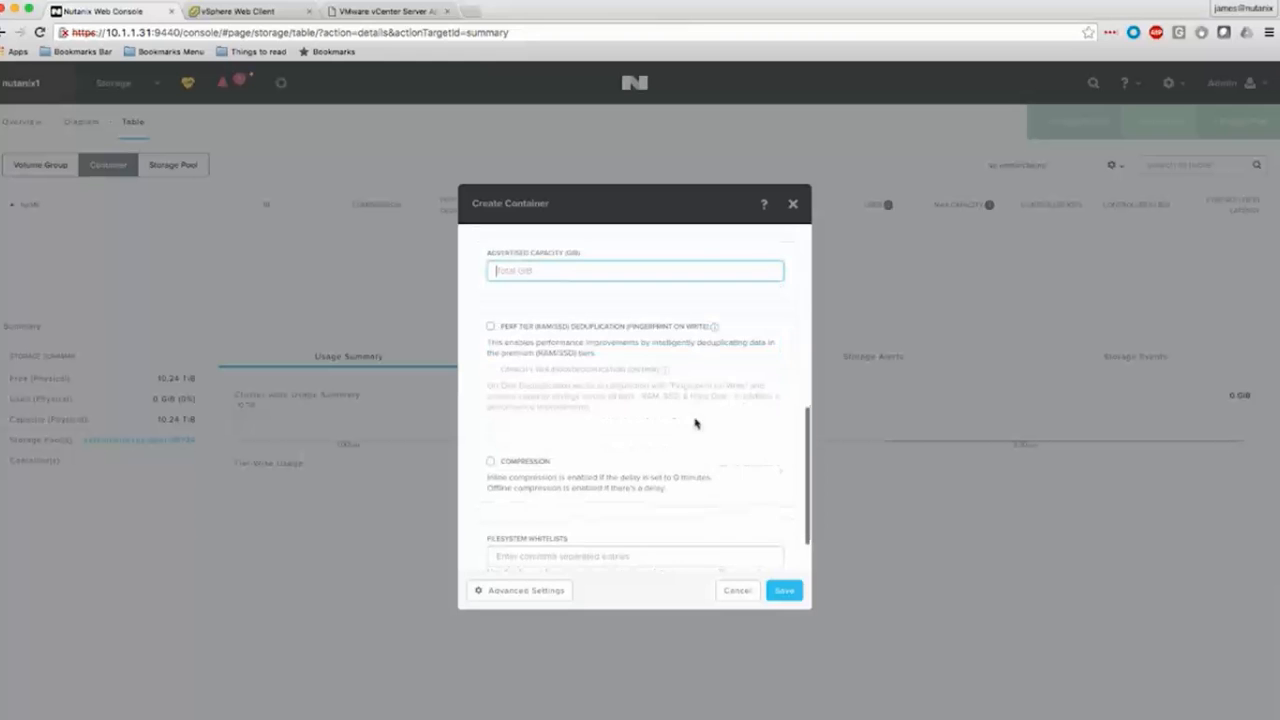
{"action": "left_click", "coordinate": [491, 328]}
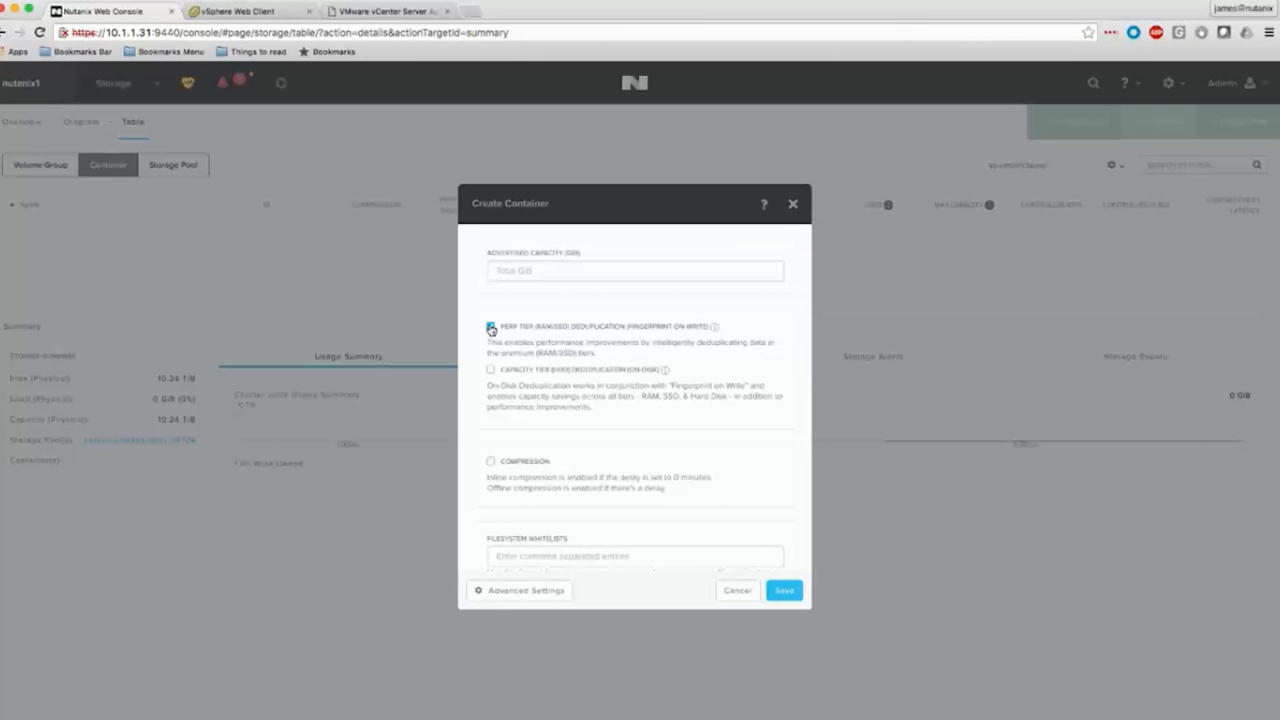
{"action": "left_click", "coordinate": [491, 370]}
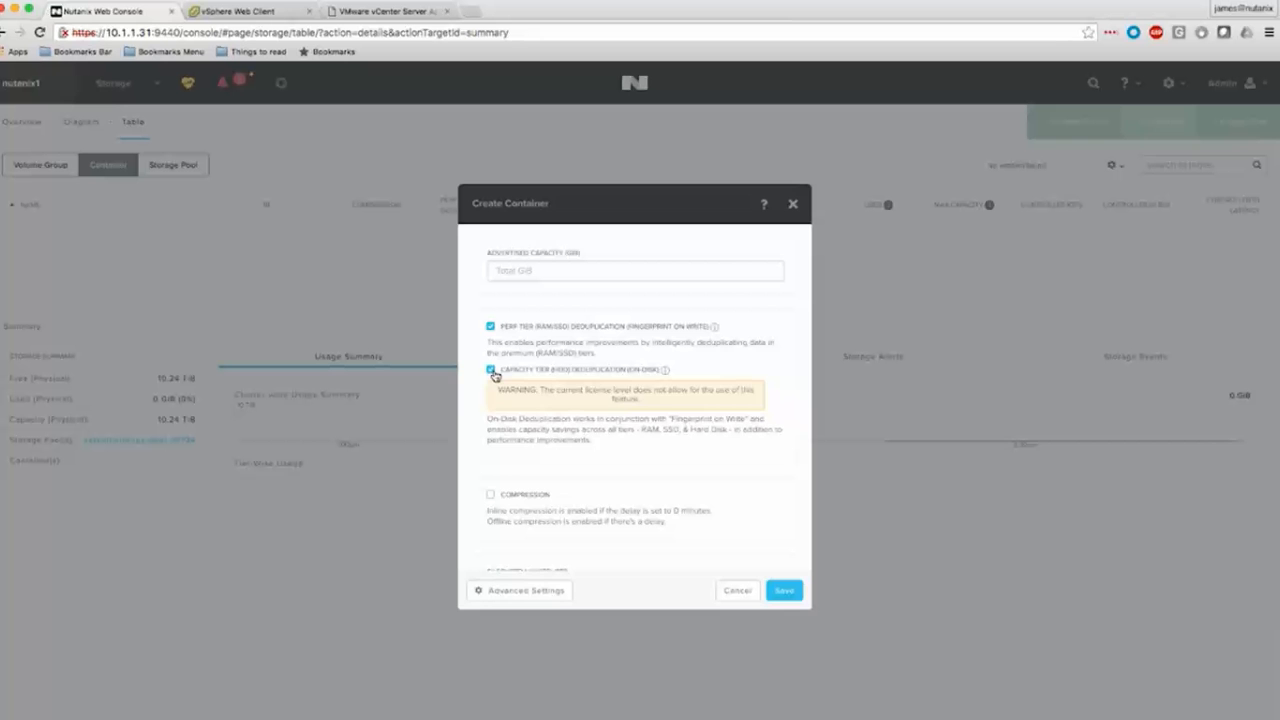
{"action": "left_click", "coordinate": [491, 370]}
{"action": "left_click", "coordinate": [491, 327]}
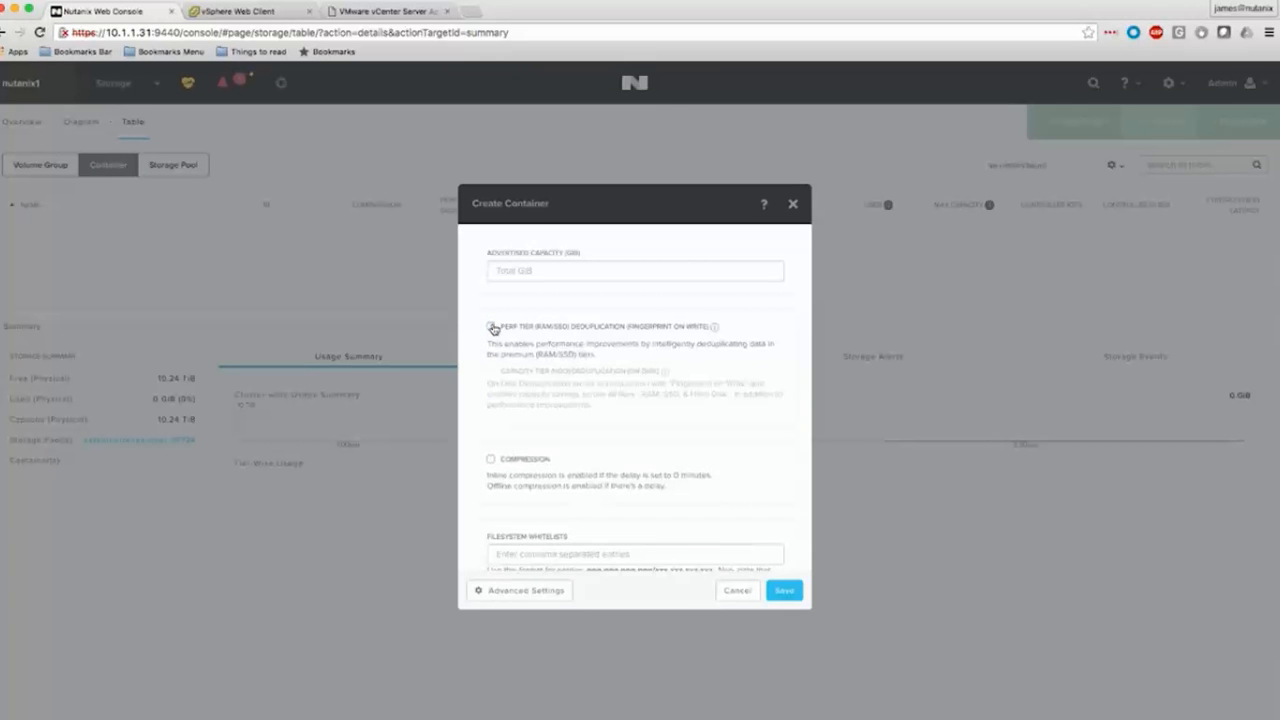
Try inline compression for the new container with a delay of 0 minutes.
{"action": "left_click", "coordinate": [490, 455]}
{"action": "left_click", "coordinate": [556, 471]}
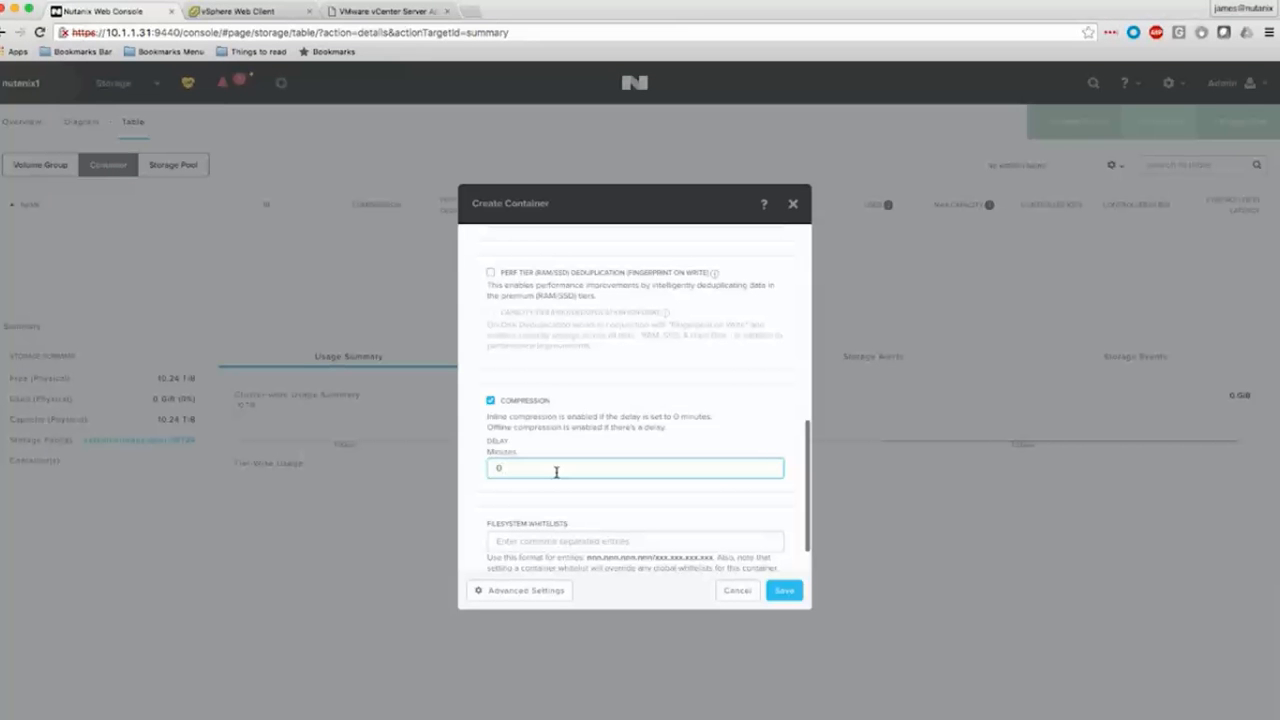
{"action": "scroll", "coordinate": [553, 465], "scroll_direction": "down", "scroll_amount": 1}
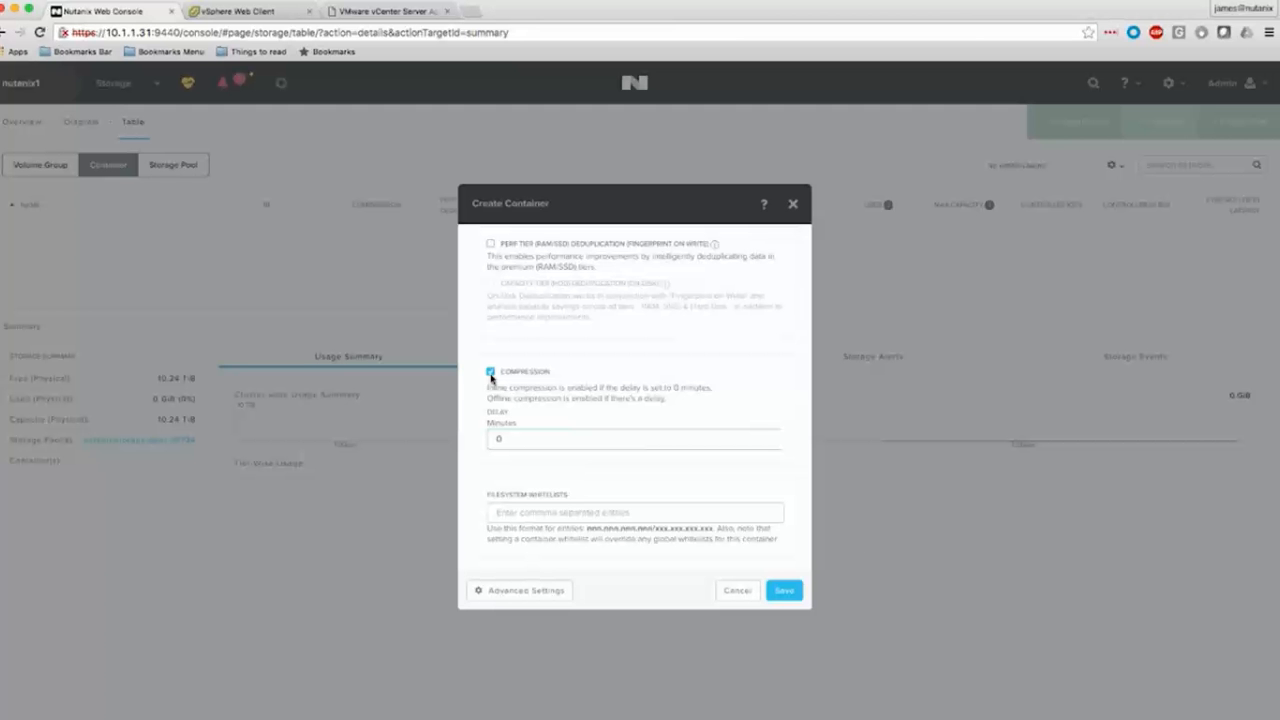
{"action": "mouse_move", "coordinate": [954, 522]}
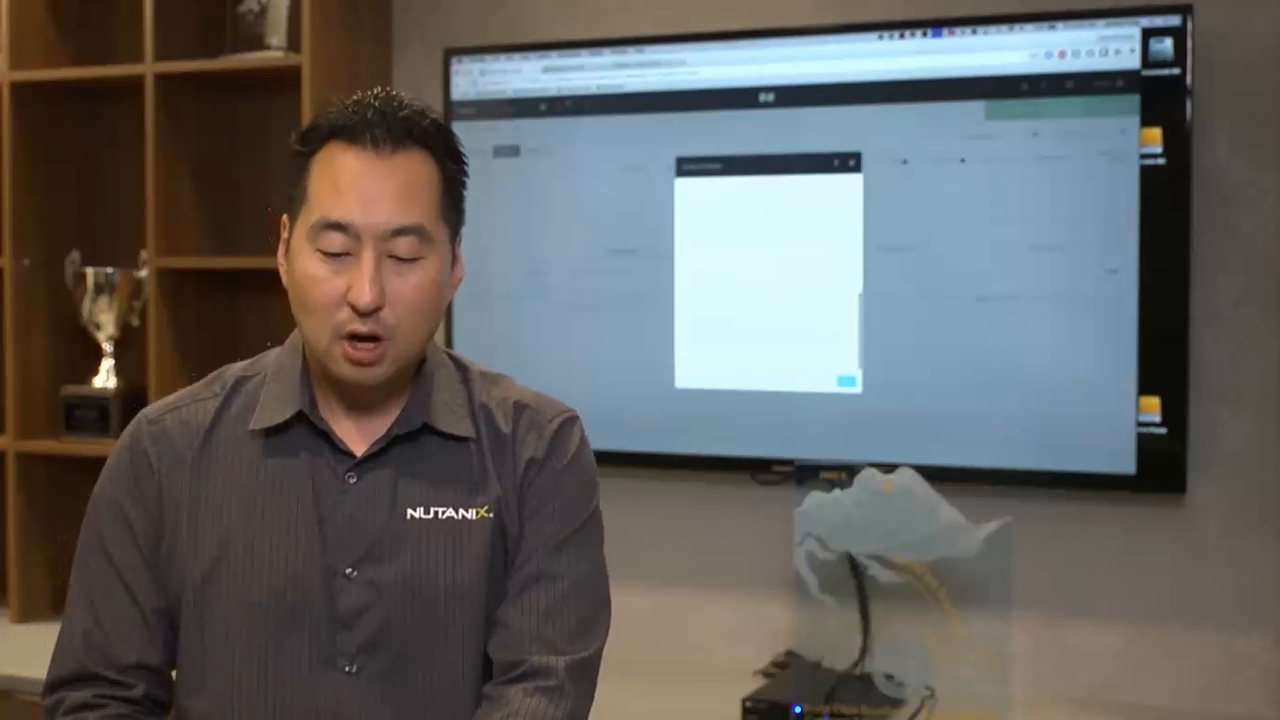
{"action": "mouse_move", "coordinate": [956, 521]}
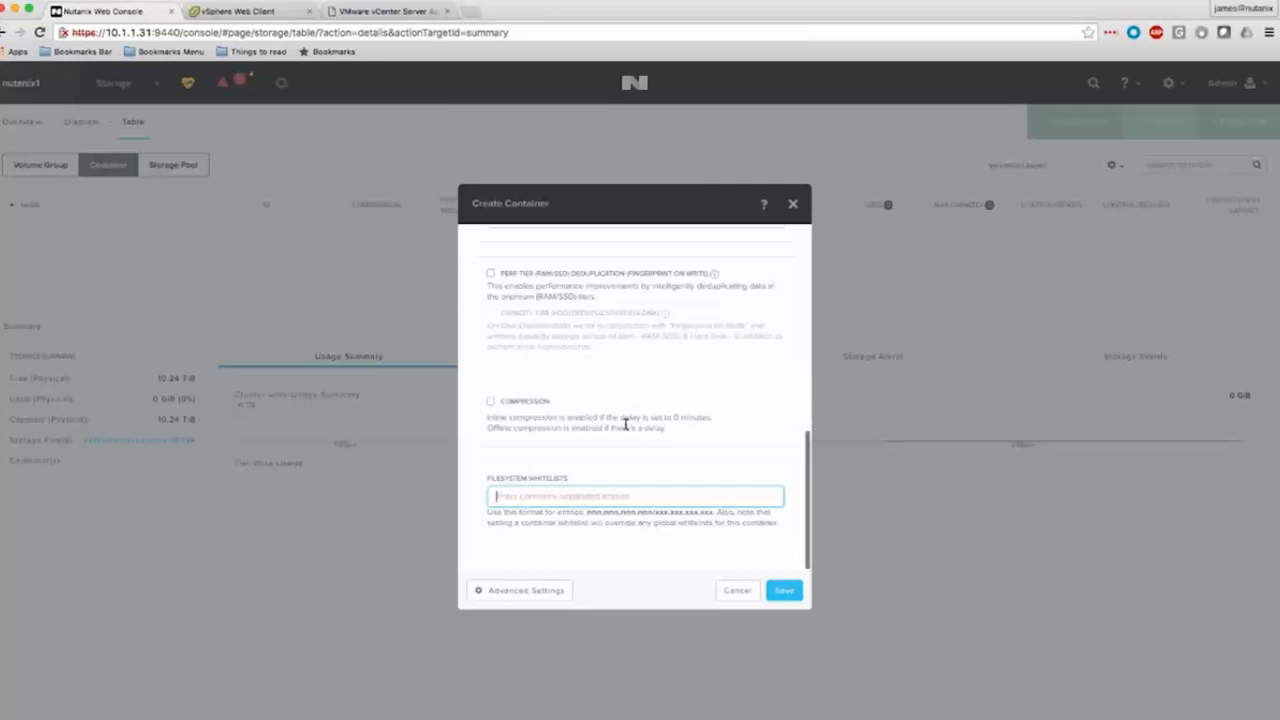
{"action": "mouse_move", "coordinate": [940, 540]}
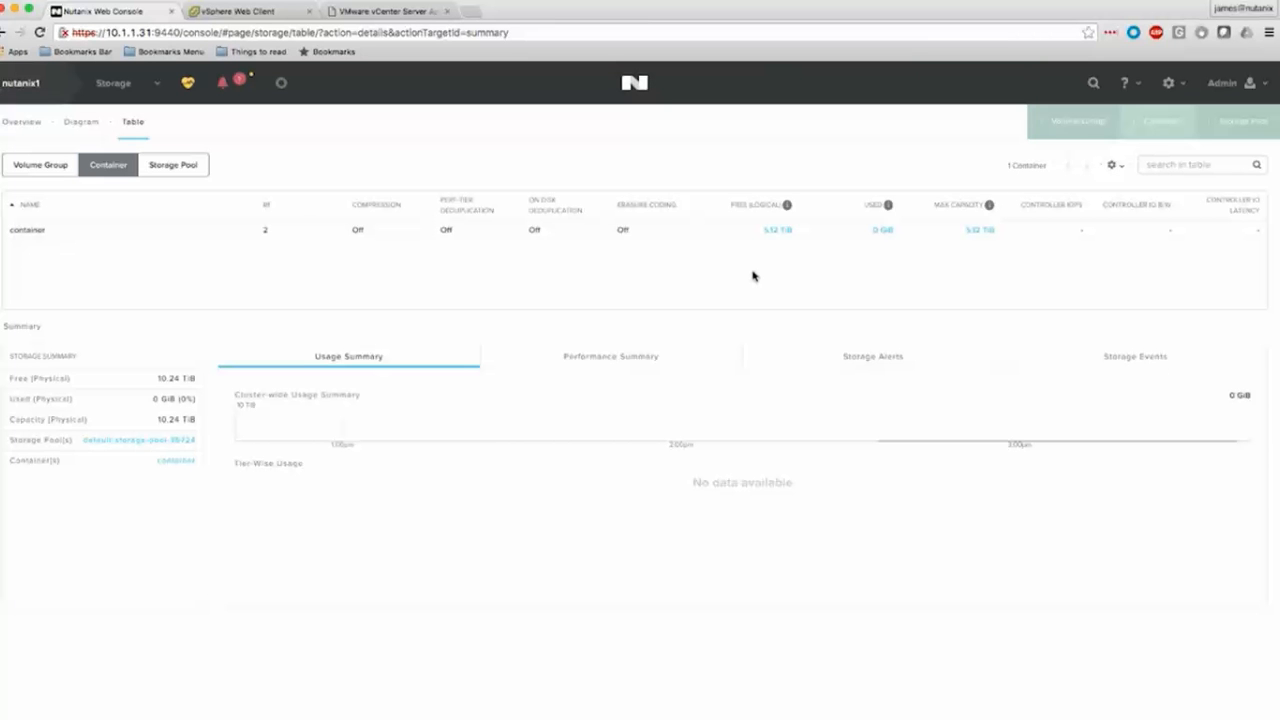
Review the cluster's NTP server configuration and close it without adding a server.
{"action": "left_click", "coordinate": [1168, 86]}
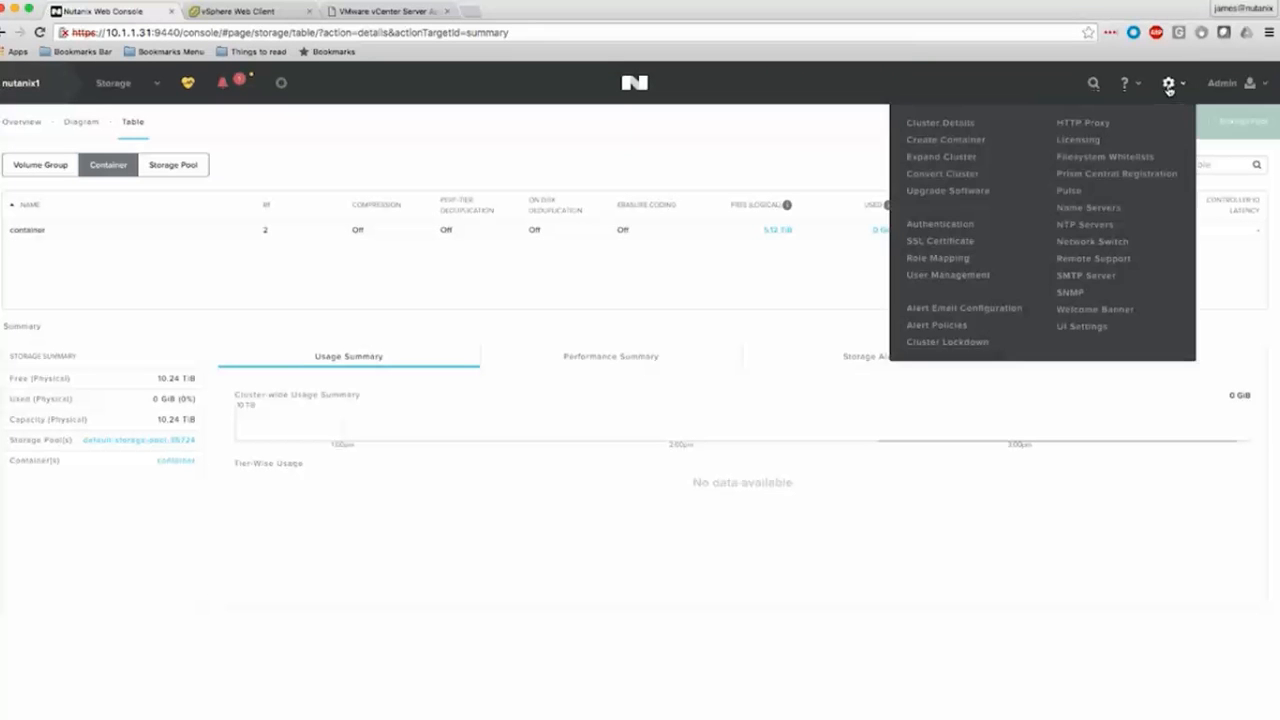
{"action": "left_click", "coordinate": [1098, 225]}
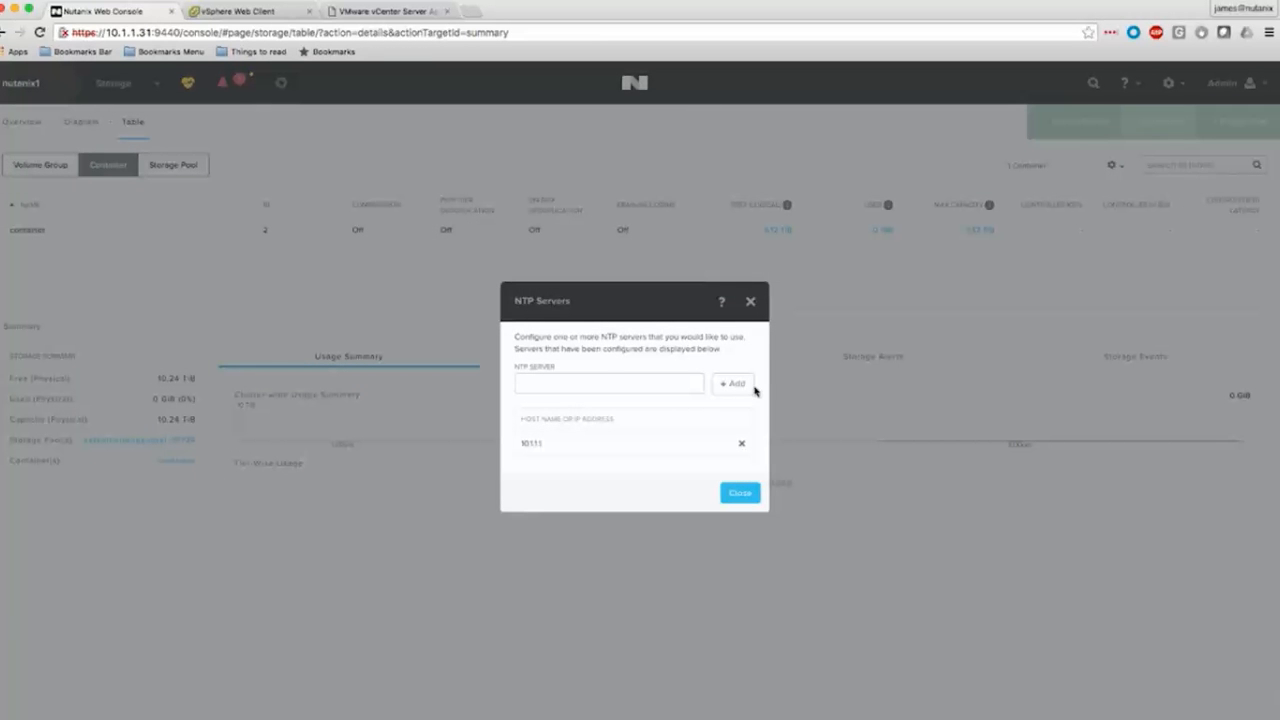
{"action": "left_click", "coordinate": [610, 375]}
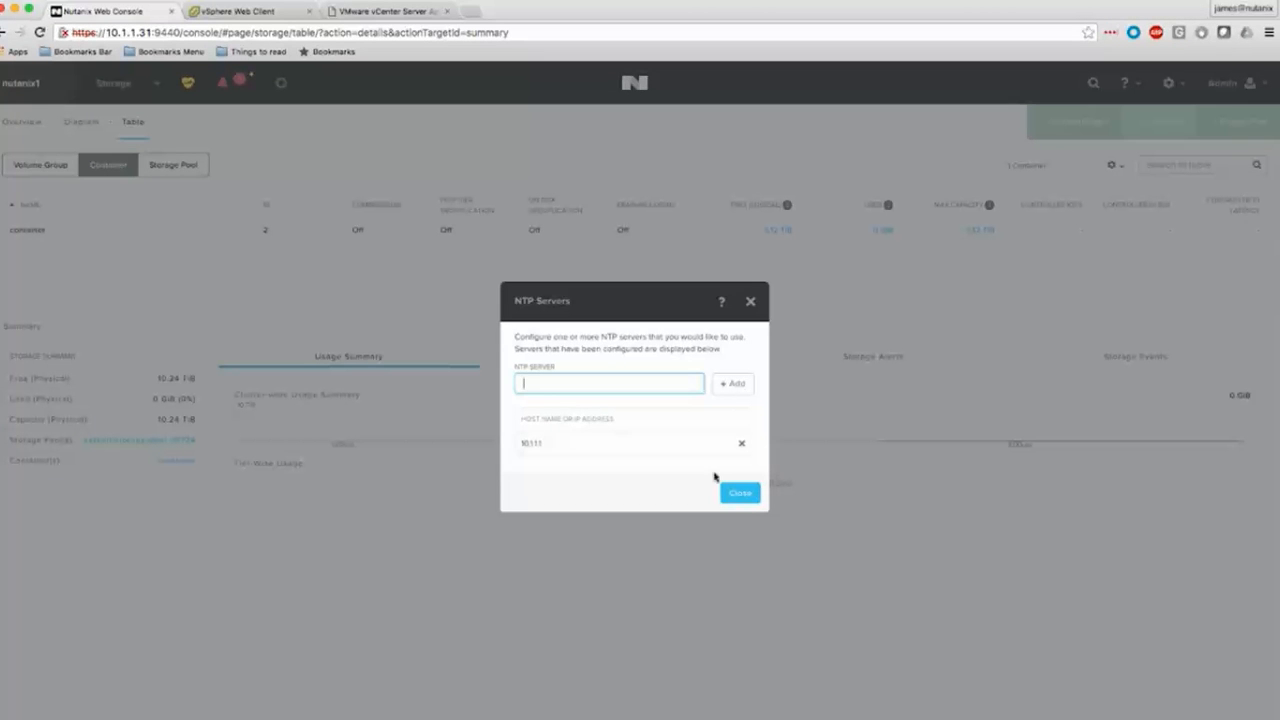
{"action": "left_click", "coordinate": [738, 492]}
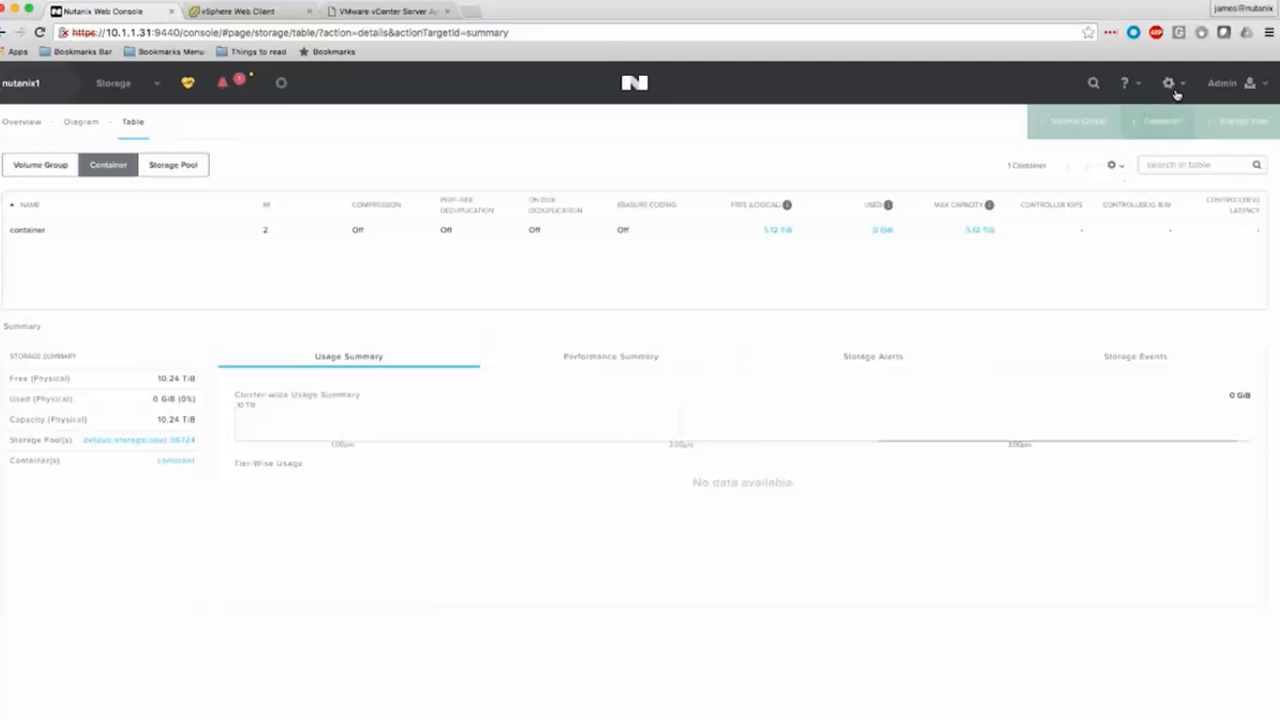
Review the cluster's name server configuration and close it without adding a server.
{"action": "left_click", "coordinate": [1179, 88]}
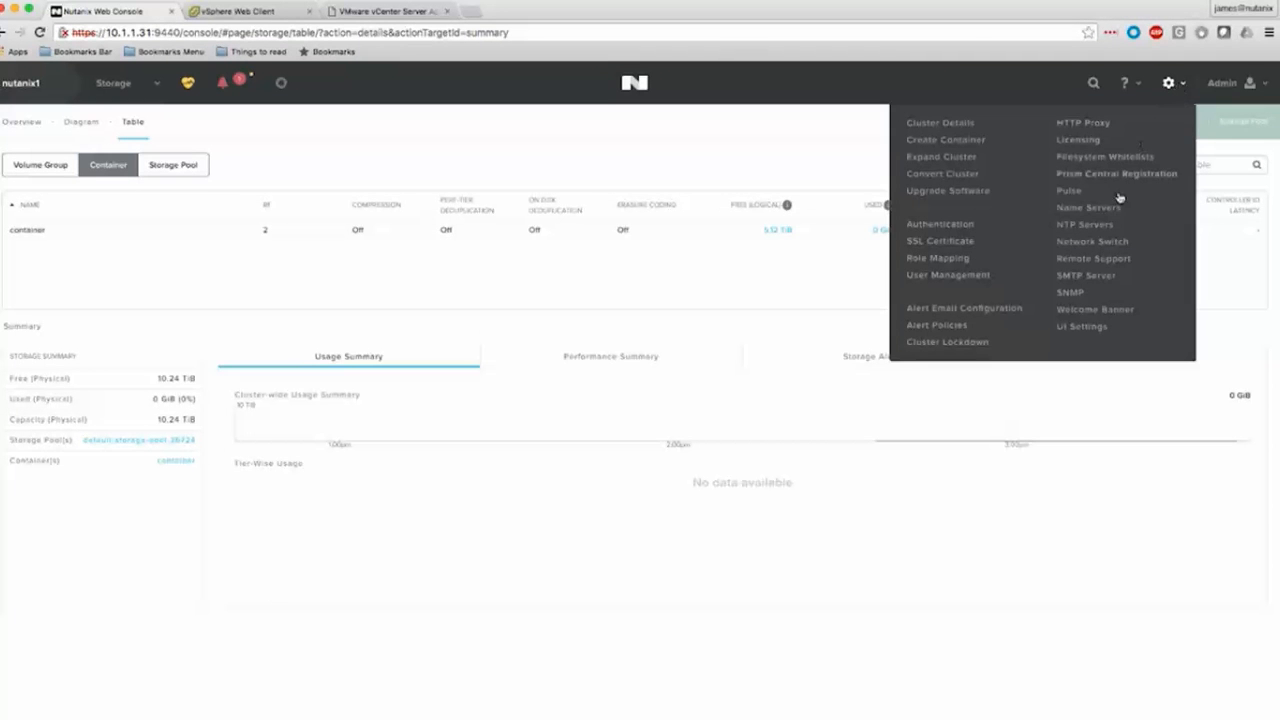
{"action": "left_click", "coordinate": [1087, 208]}
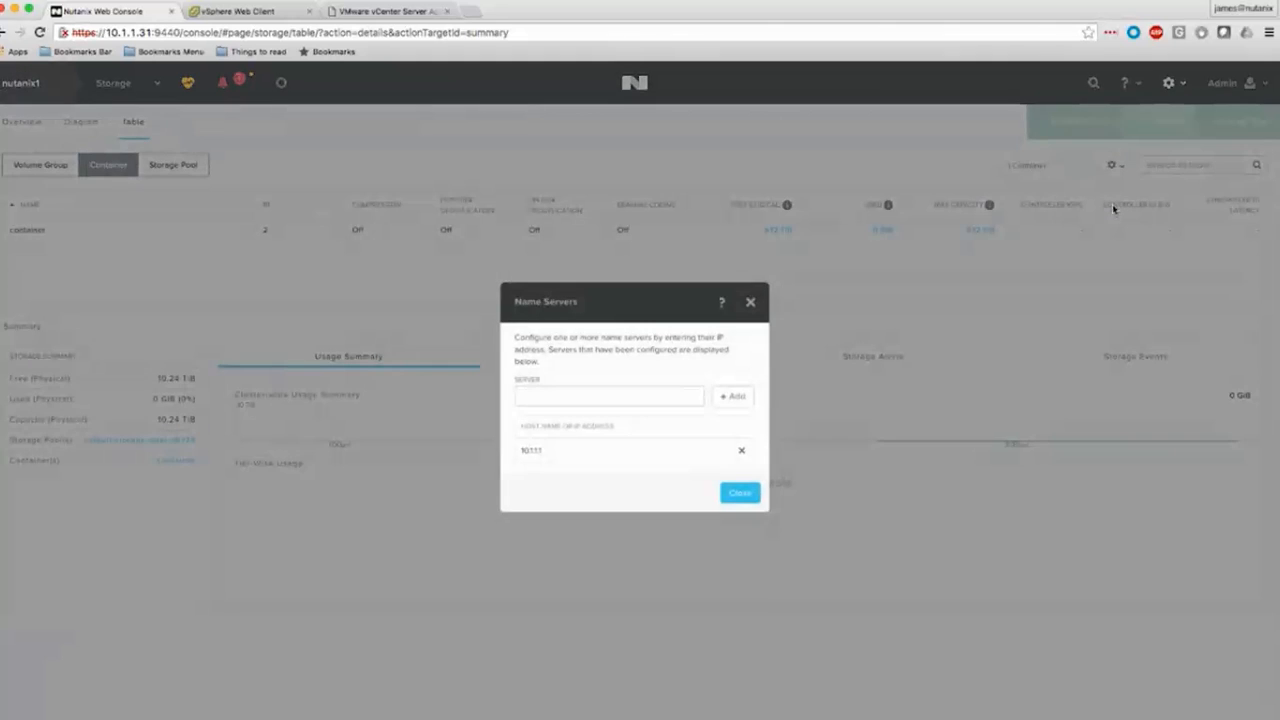
{"action": "left_click", "coordinate": [664, 397]}
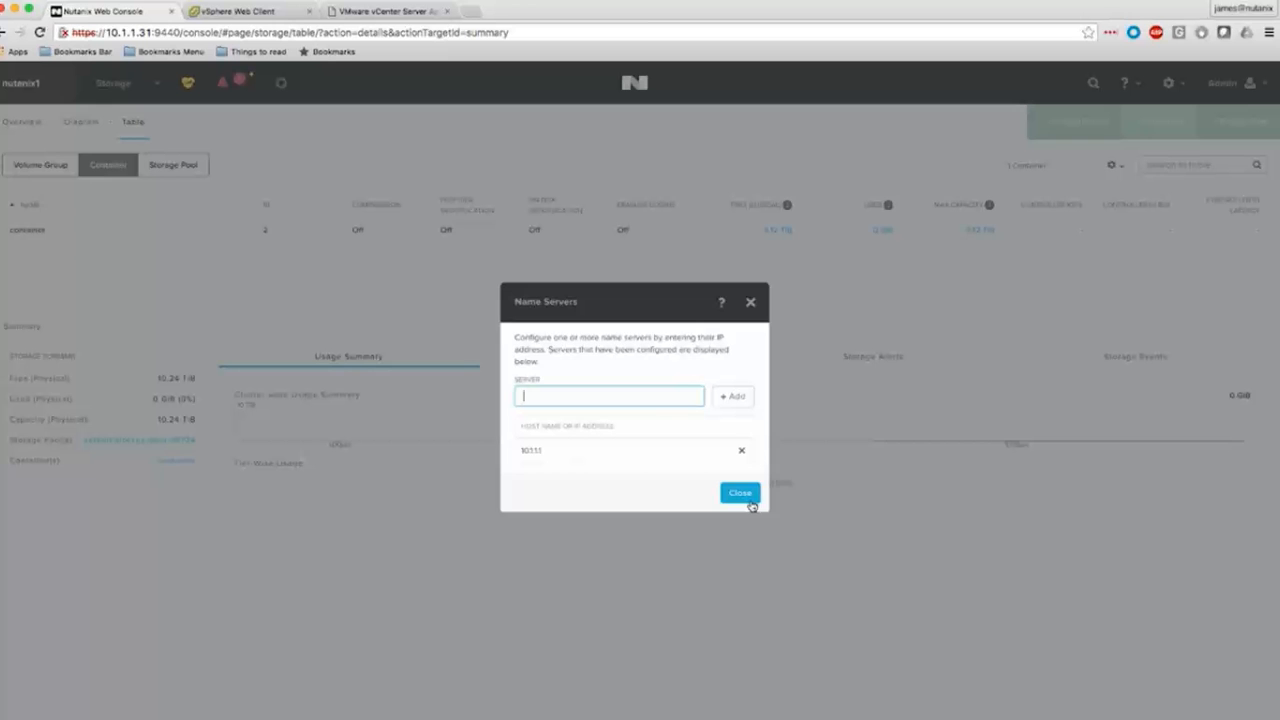
{"action": "left_click", "coordinate": [750, 503]}
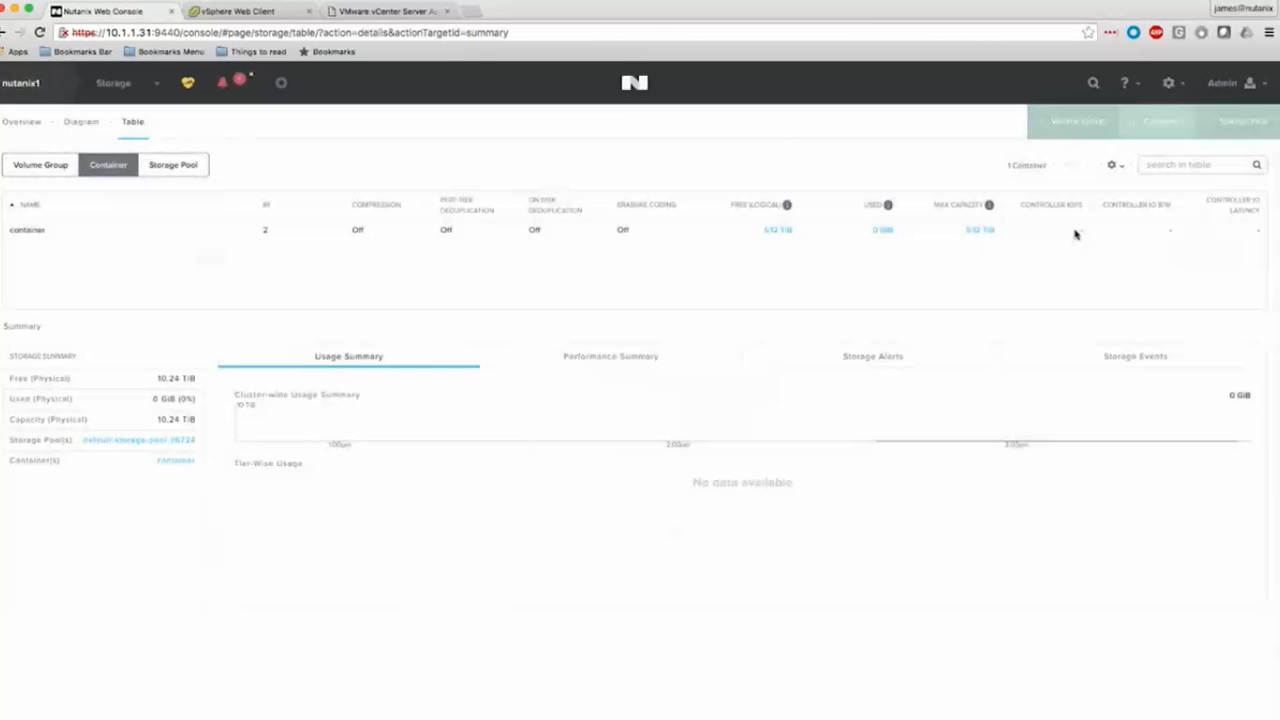
Review the SMTP server settings used for sending alert emails and cancel without entering a host.
{"action": "left_click", "coordinate": [1168, 88]}
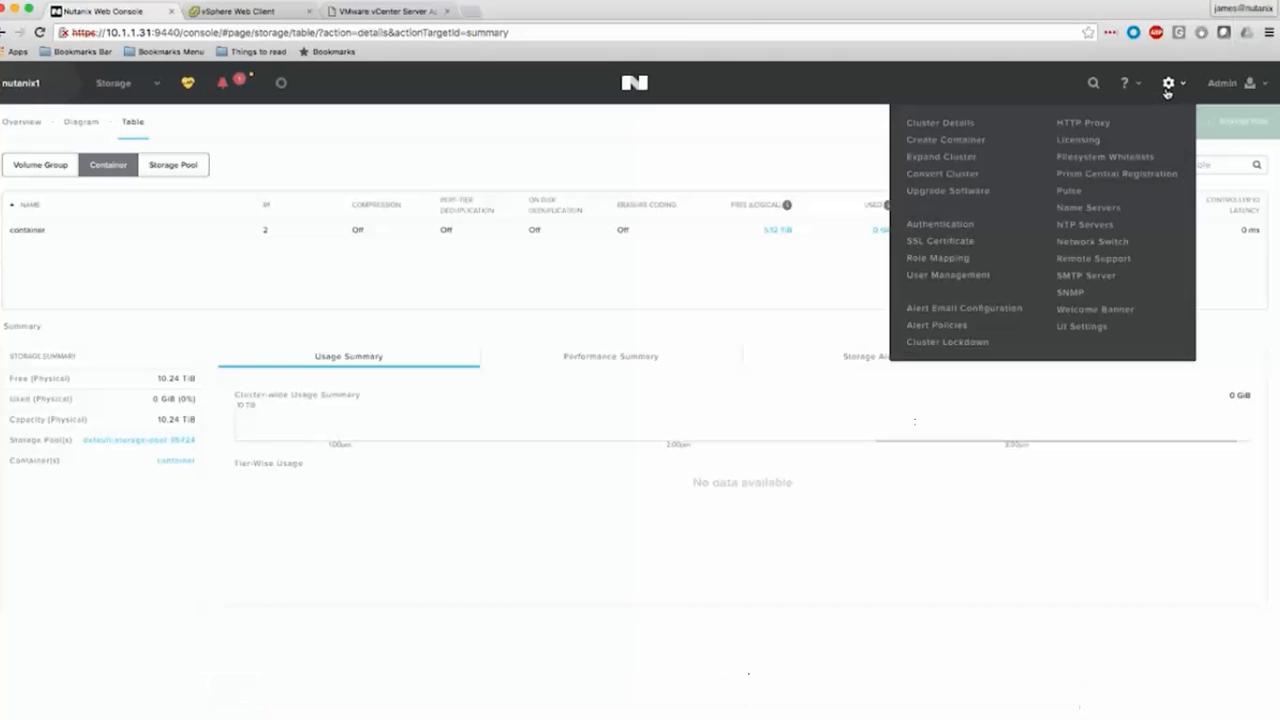
{"action": "left_click", "coordinate": [1117, 280]}
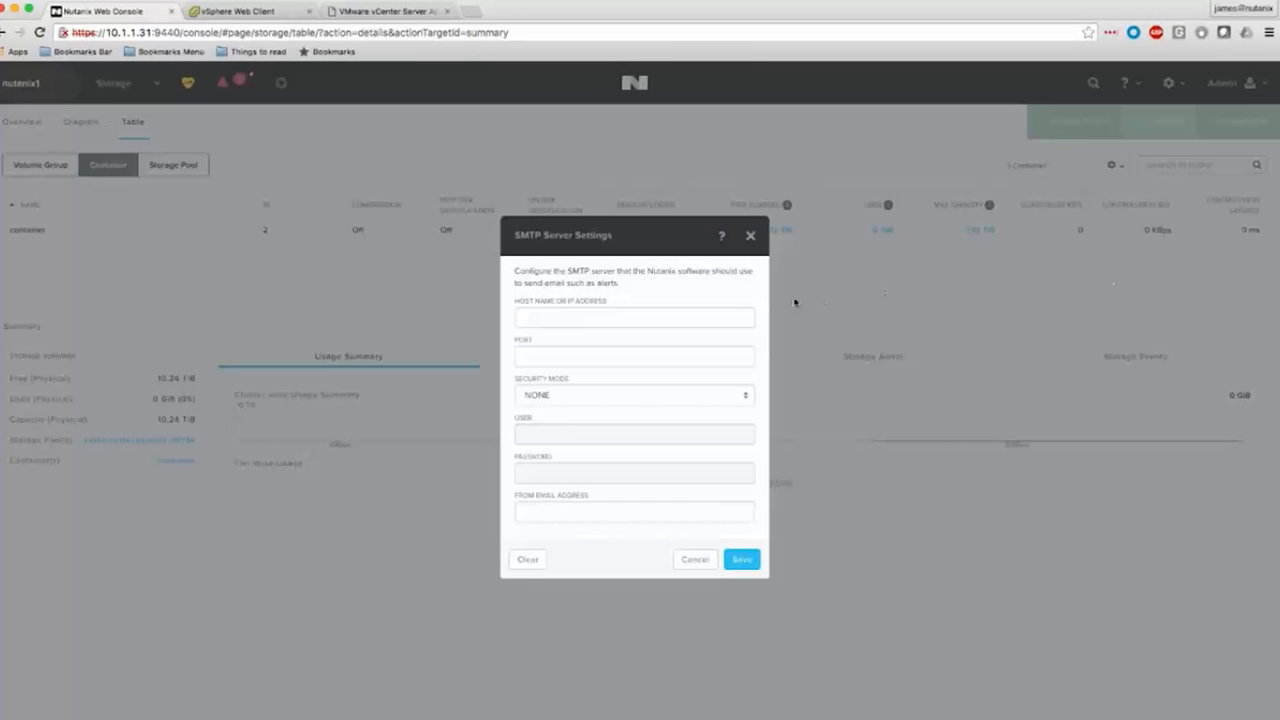
{"action": "left_click", "coordinate": [711, 318]}
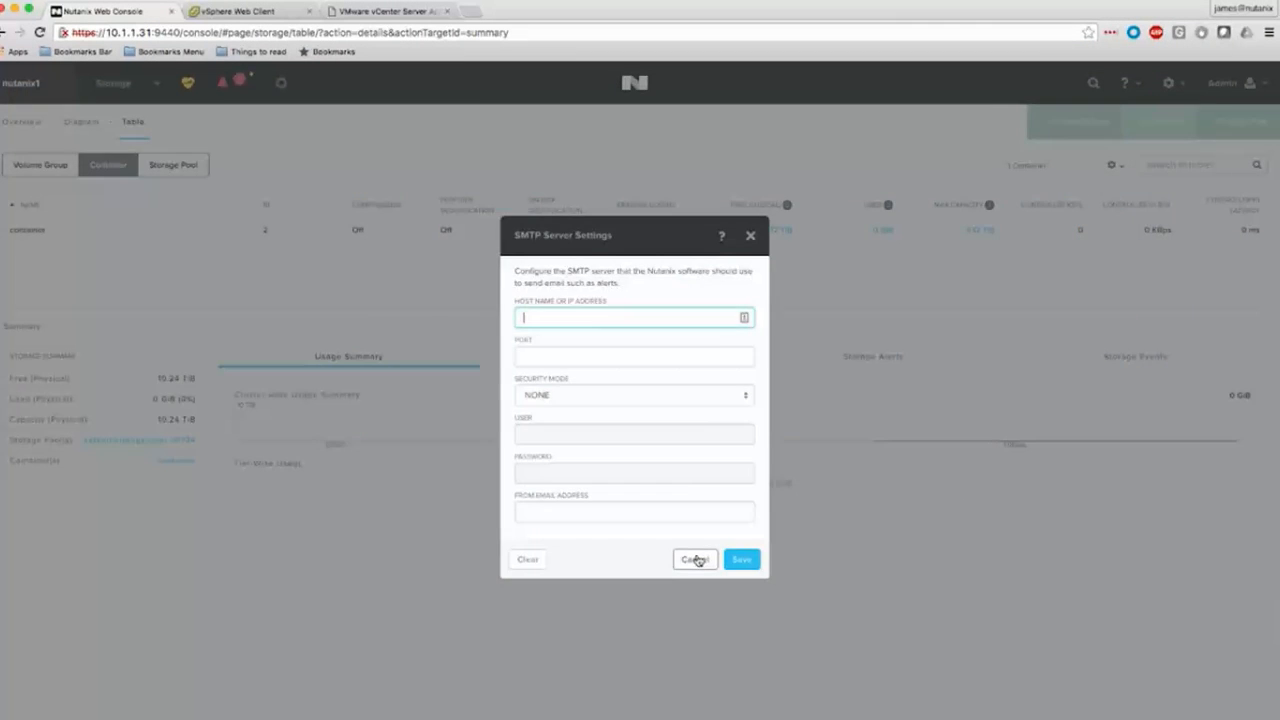
{"action": "left_click", "coordinate": [695, 559]}
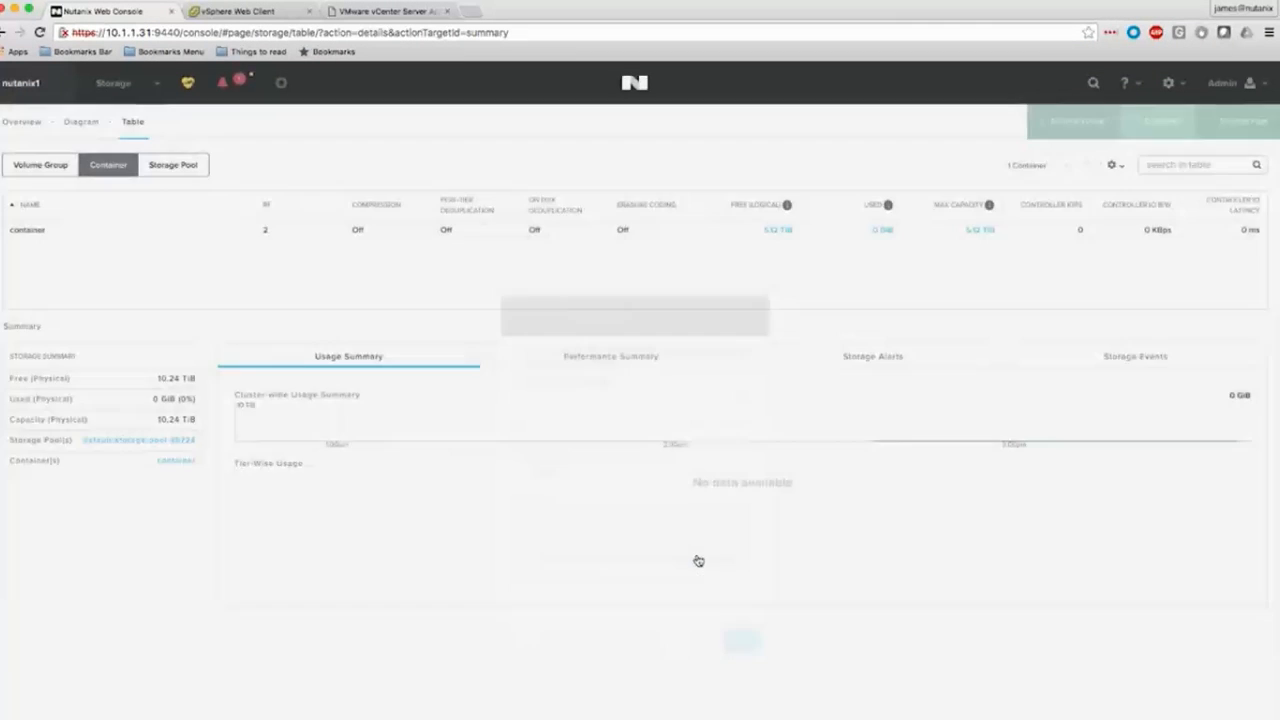
Examine the alert email configuration and its additional recipients setting, and cancel without changes.
{"action": "left_click", "coordinate": [1167, 85]}
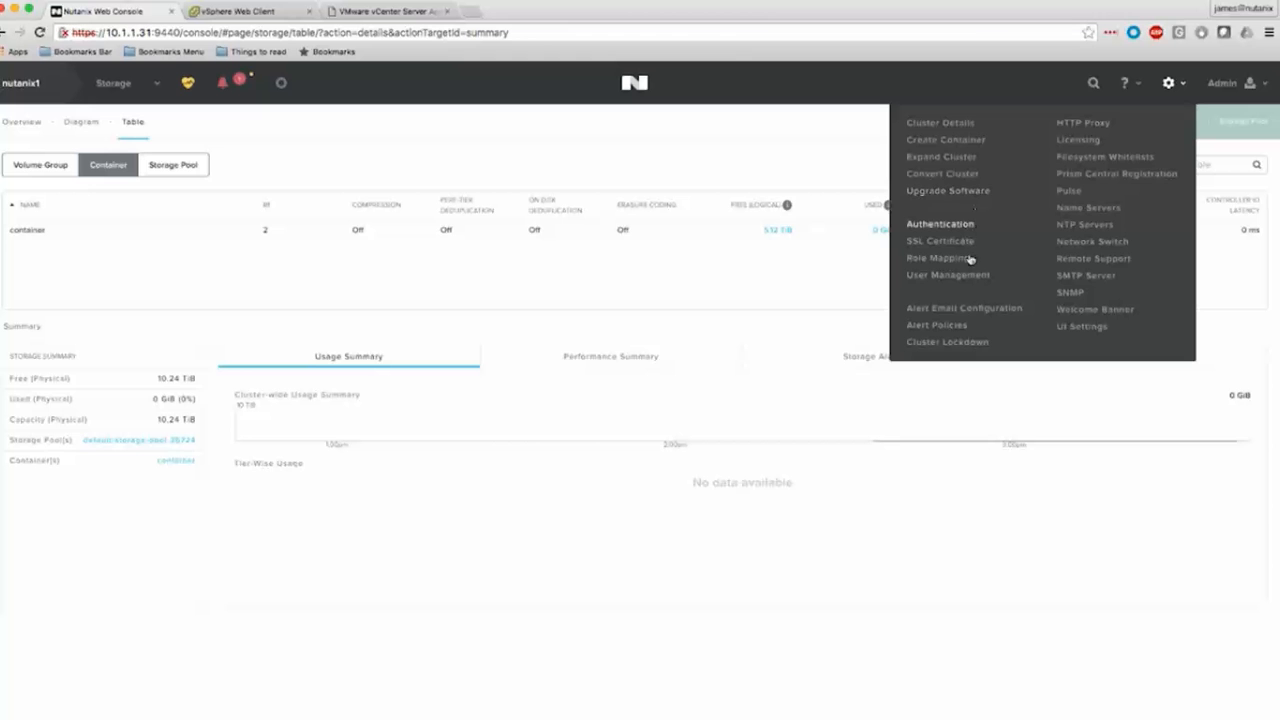
{"action": "left_click", "coordinate": [964, 308]}
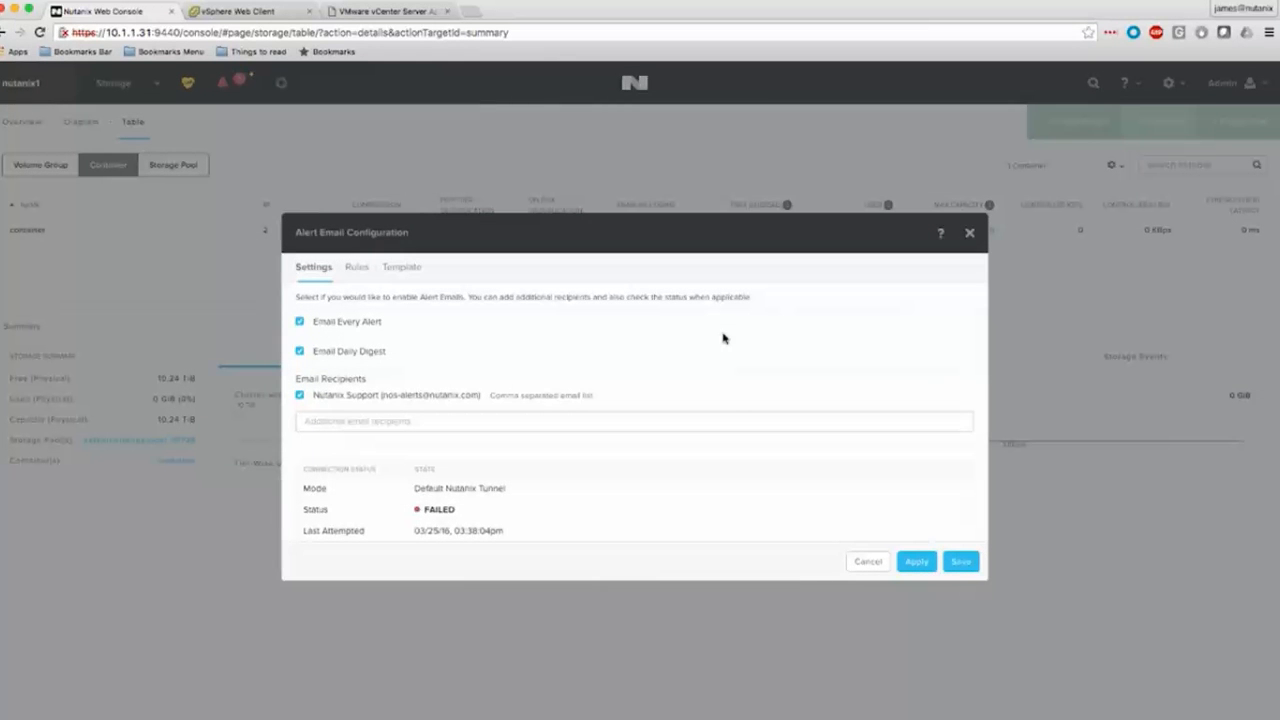
{"action": "left_click", "coordinate": [614, 424]}
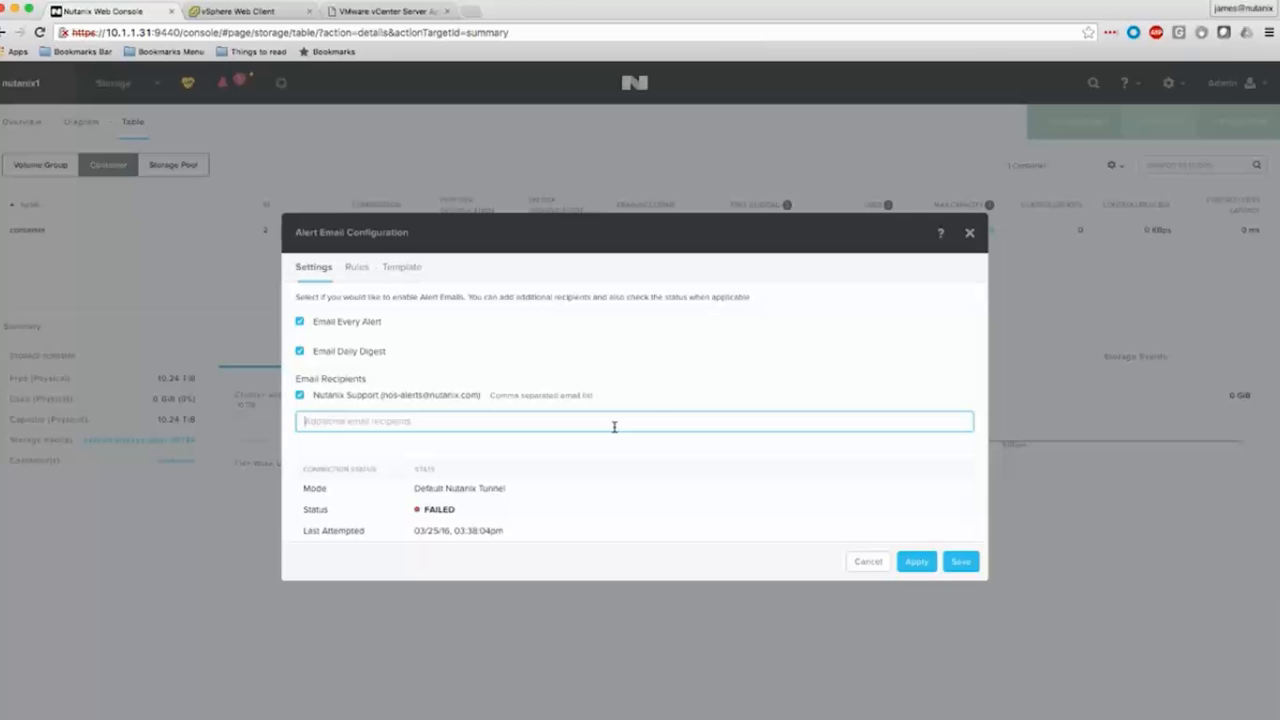
{"action": "left_click", "coordinate": [866, 561]}
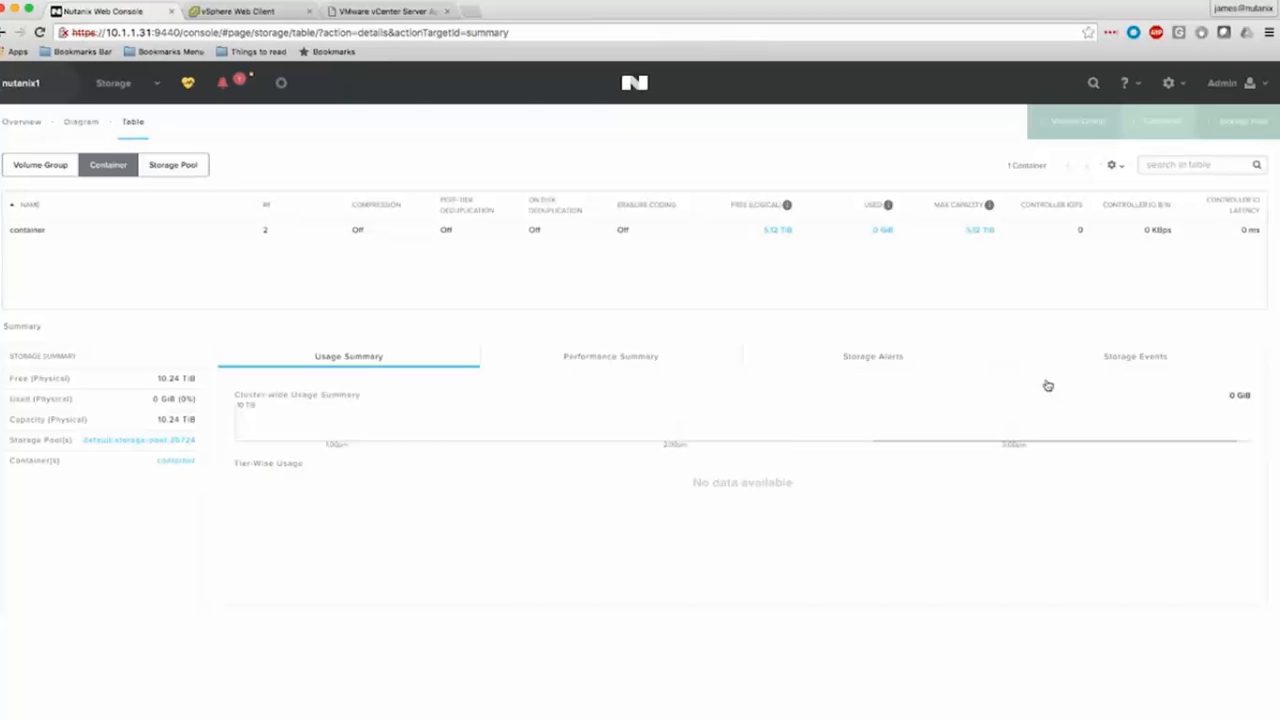
Generate the cluster summary file from the license management instructions and try the upload link for the generated license file.
{"action": "left_click", "coordinate": [1178, 90]}
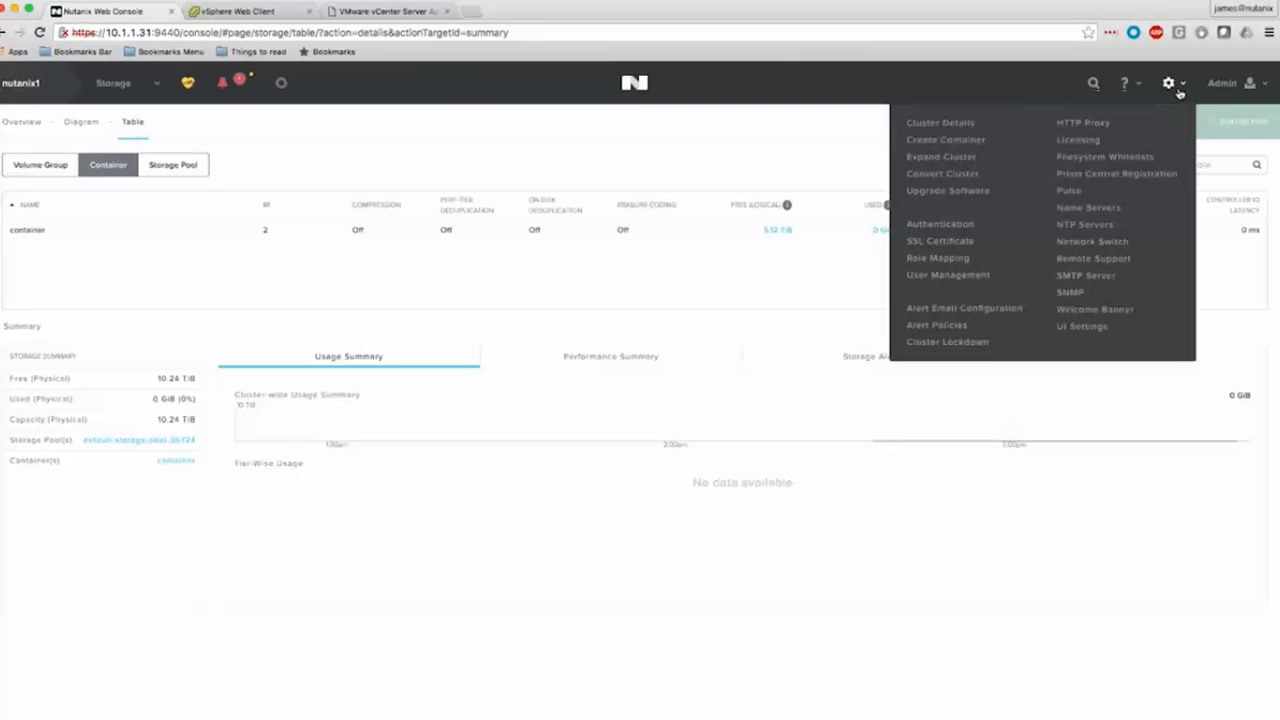
{"action": "left_click", "coordinate": [1079, 140]}
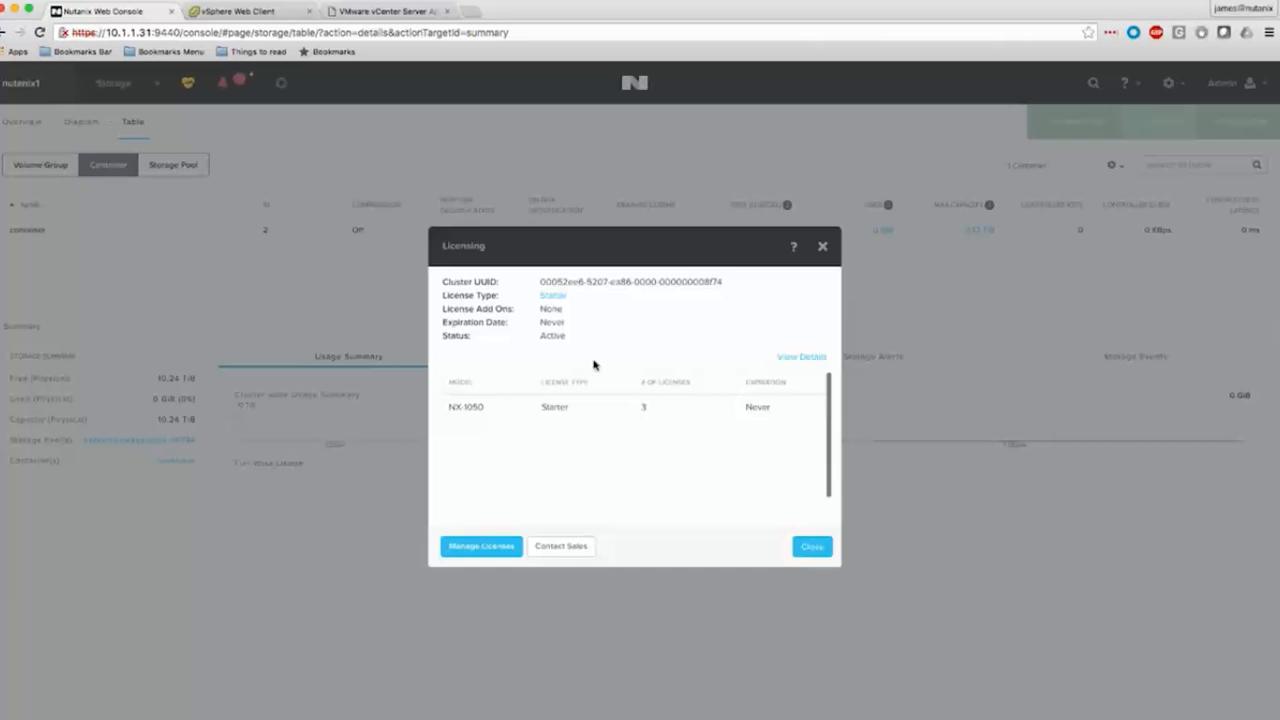
{"action": "left_click", "coordinate": [482, 546]}
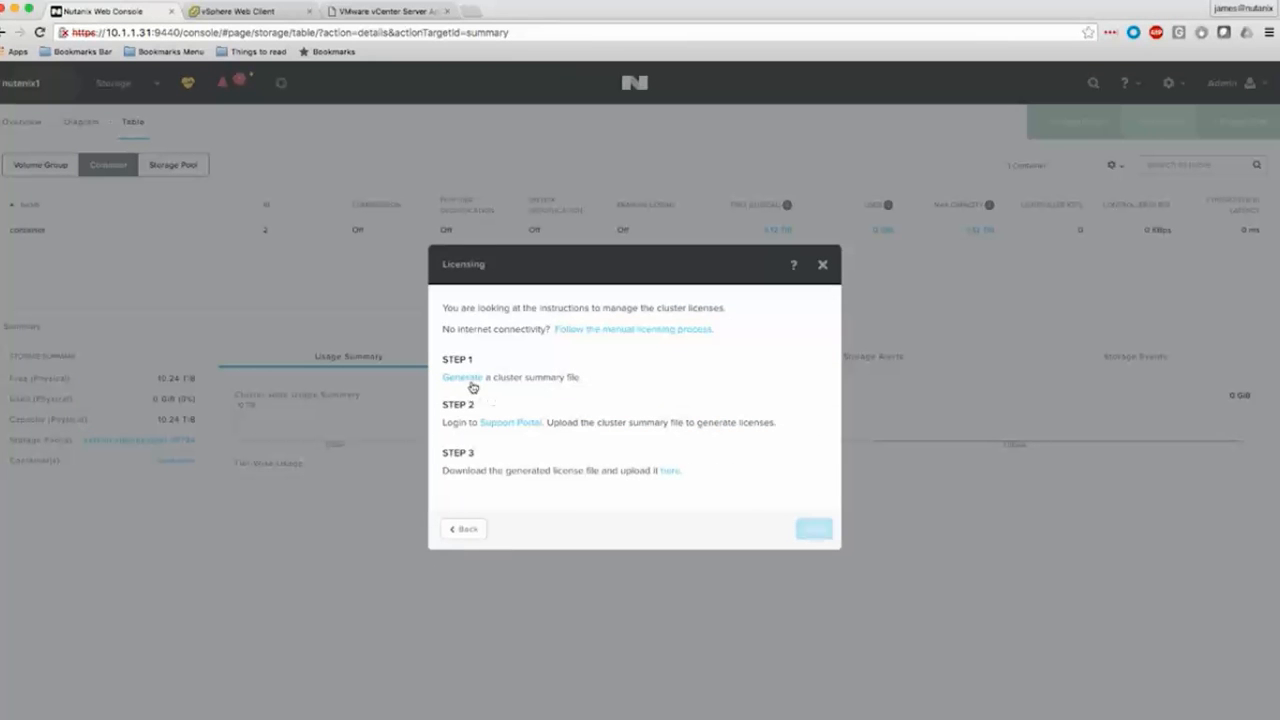
{"action": "left_click", "coordinate": [462, 377]}
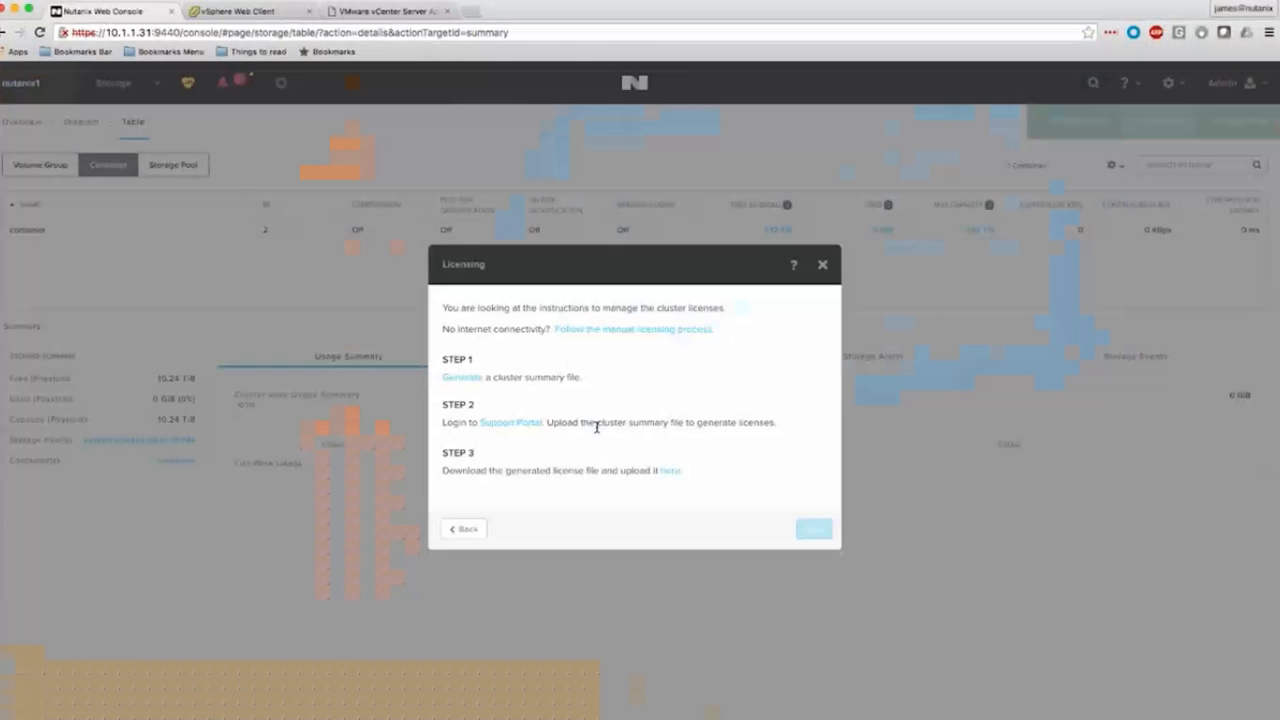
{"action": "left_click", "coordinate": [668, 474]}
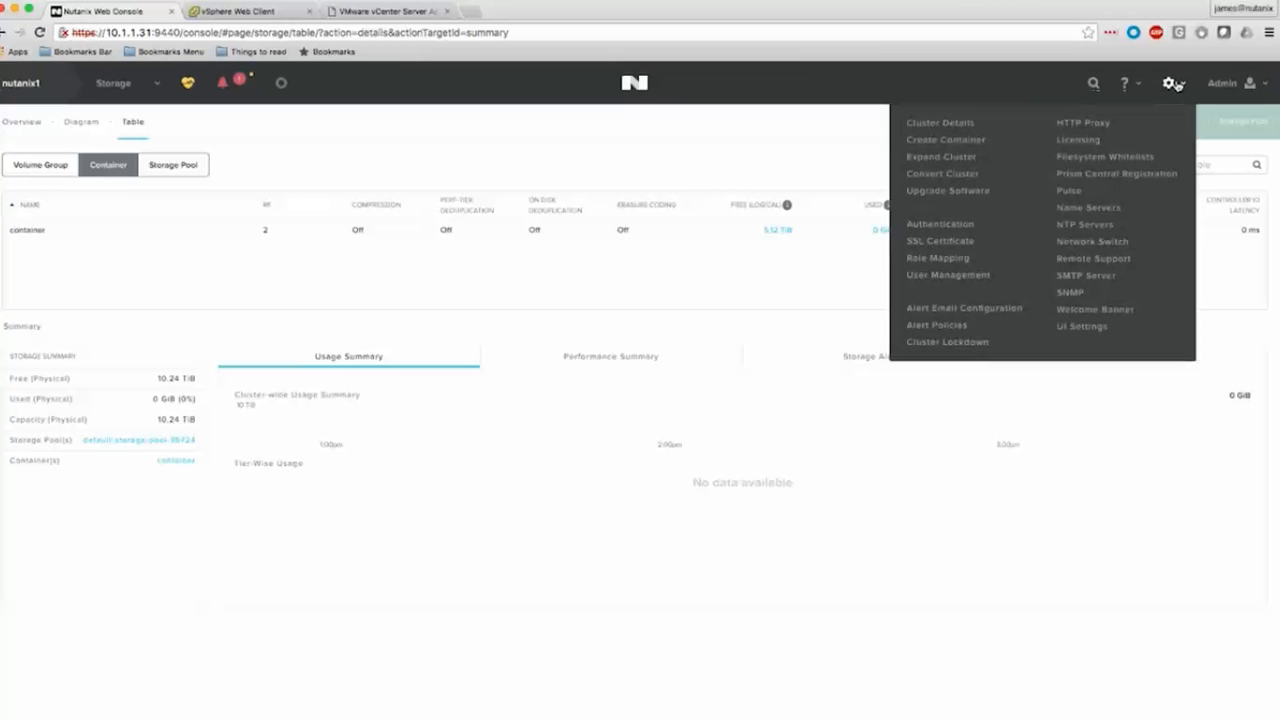
Review the Prism Central registration settings and cancel without registering the cluster.
{"action": "left_click", "coordinate": [1142, 176]}
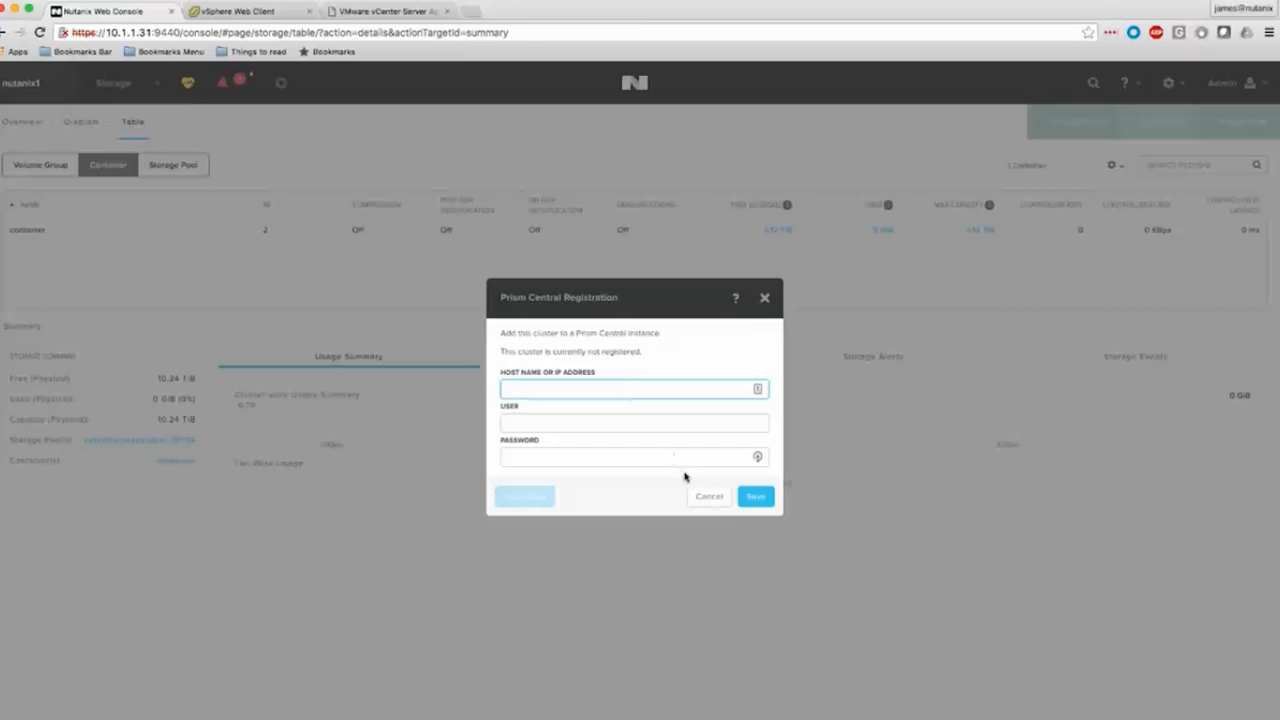
{"action": "left_click", "coordinate": [707, 496]}
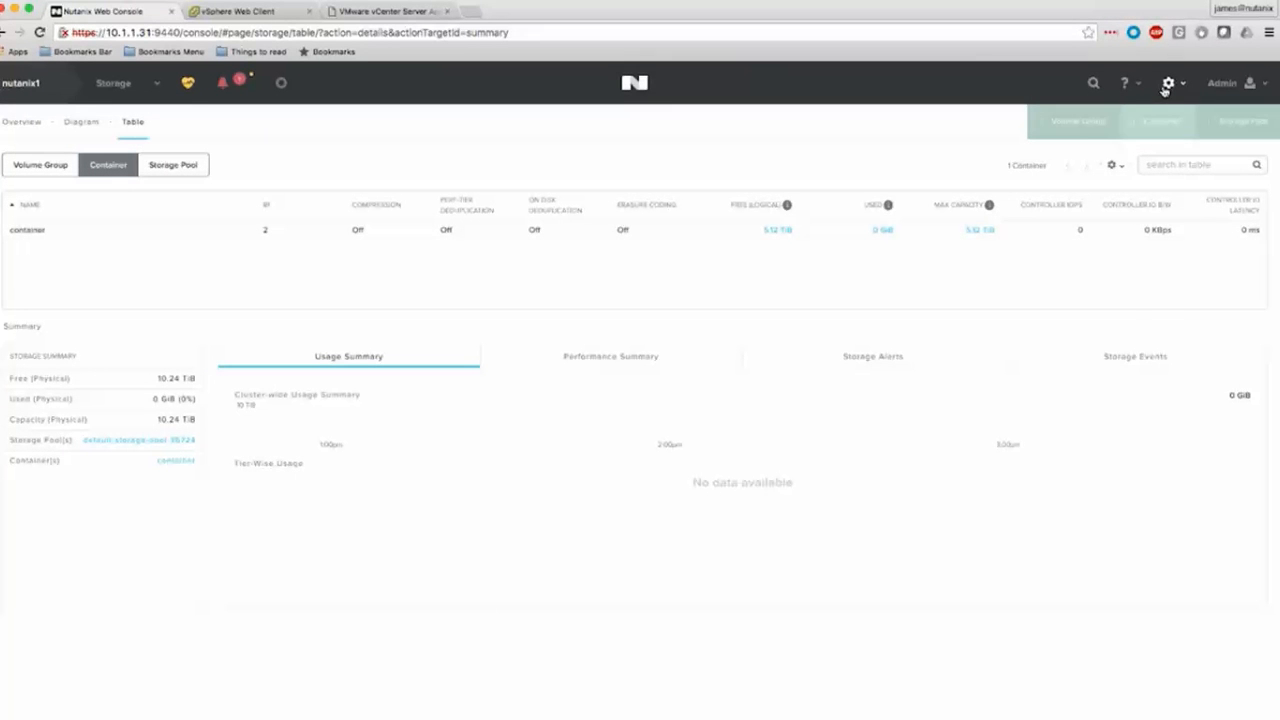
Save the cluster's Pulse configuration with Pulse enabled, Nutanix Support as email recipient and Basic Coredump verbosity.
{"action": "left_click", "coordinate": [1165, 89]}
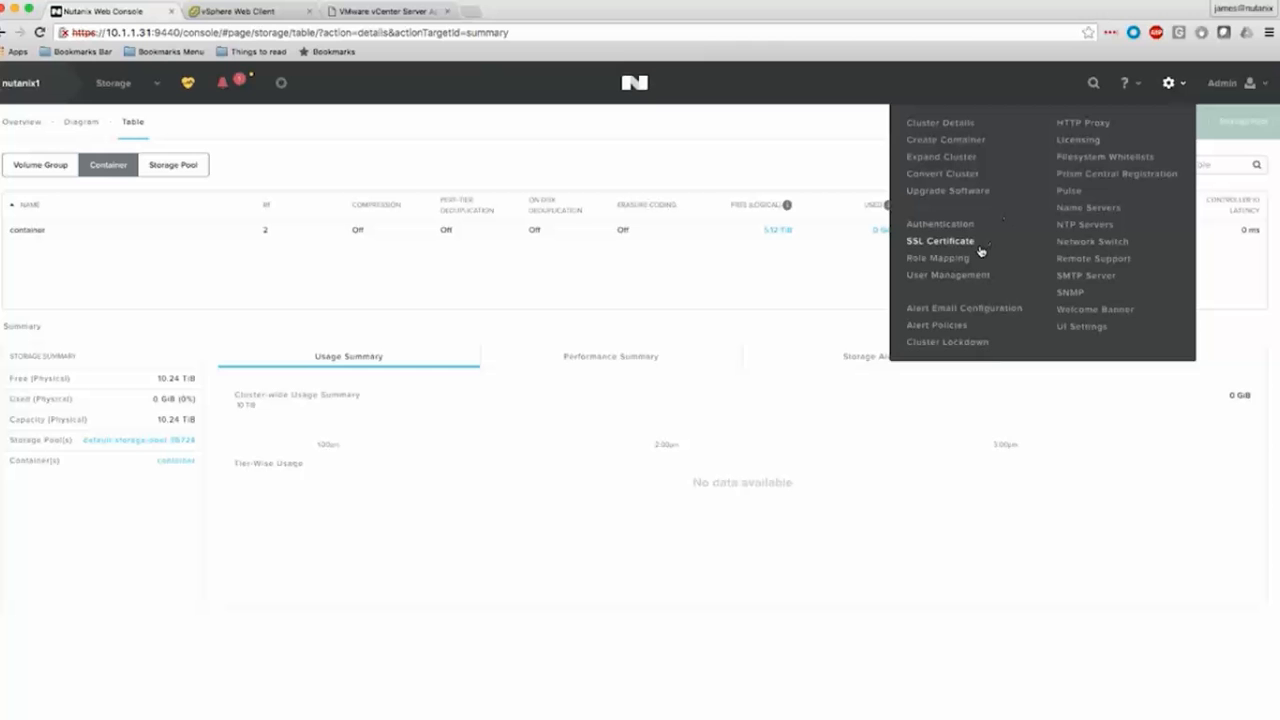
{"action": "left_click", "coordinate": [1070, 190]}
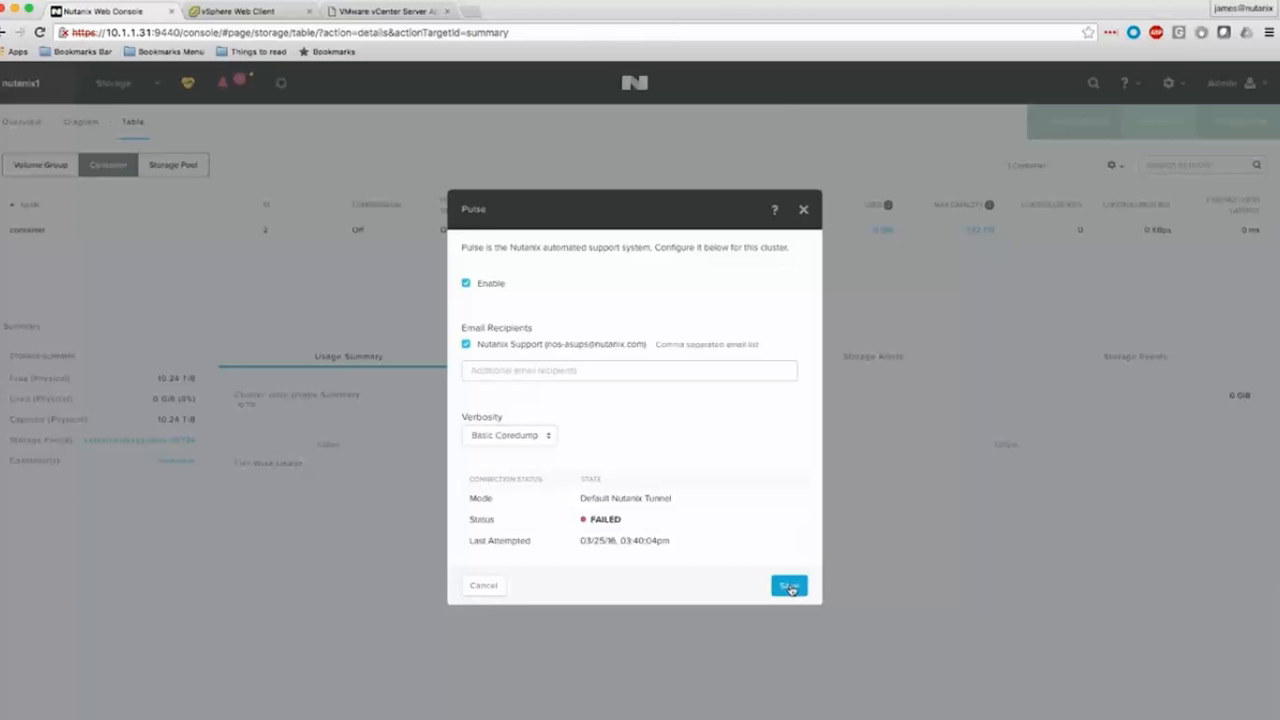
{"action": "left_click", "coordinate": [789, 588]}
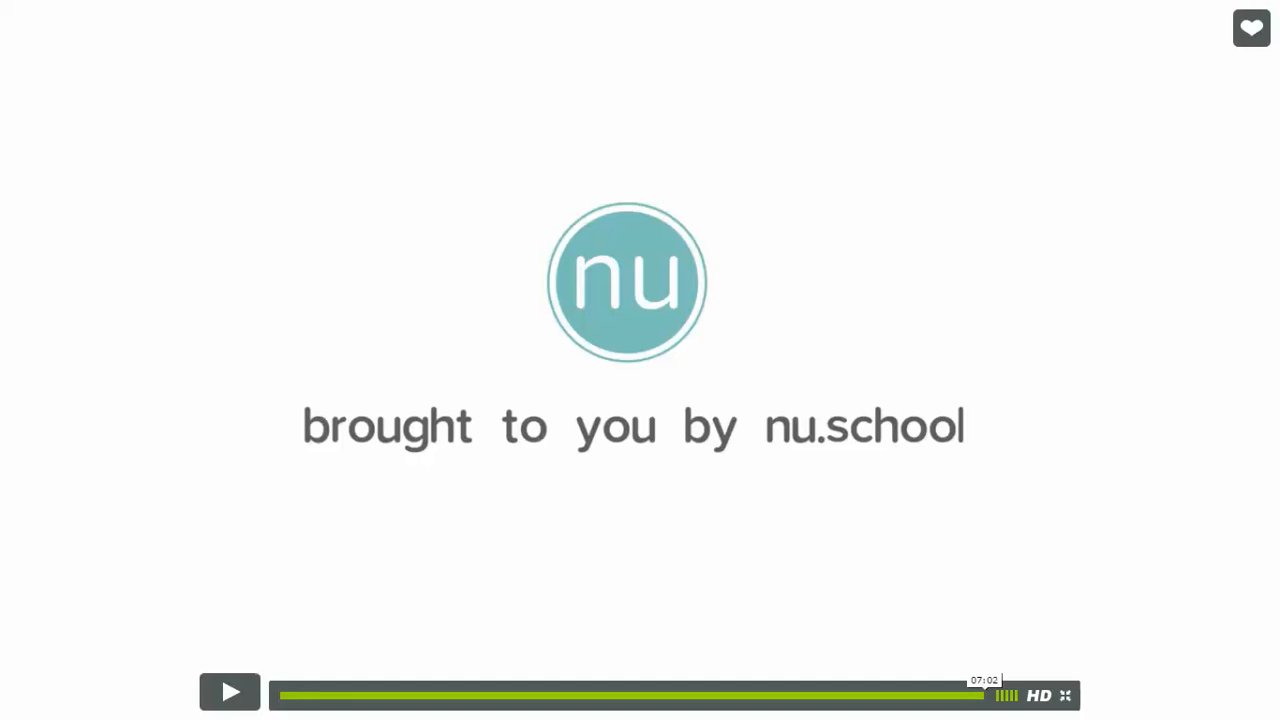
Exit the lesson video's full-screen view.
{"action": "left_click", "coordinate": [1066, 696]}
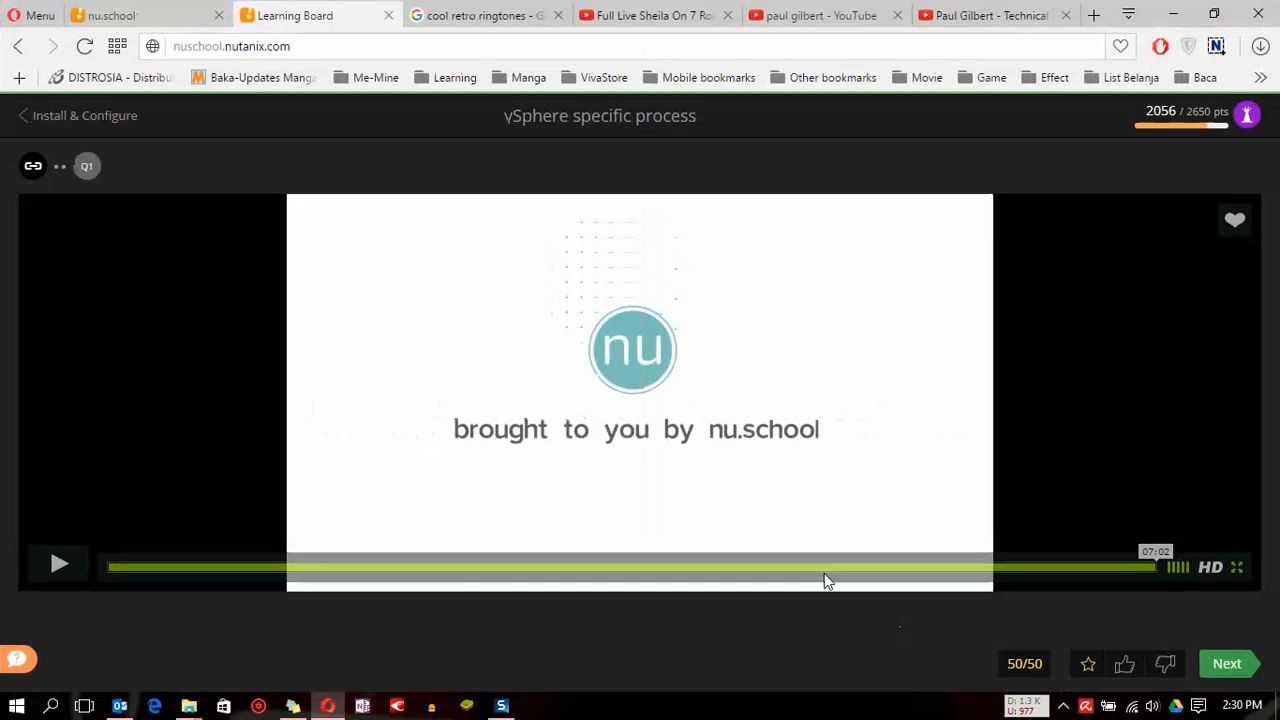